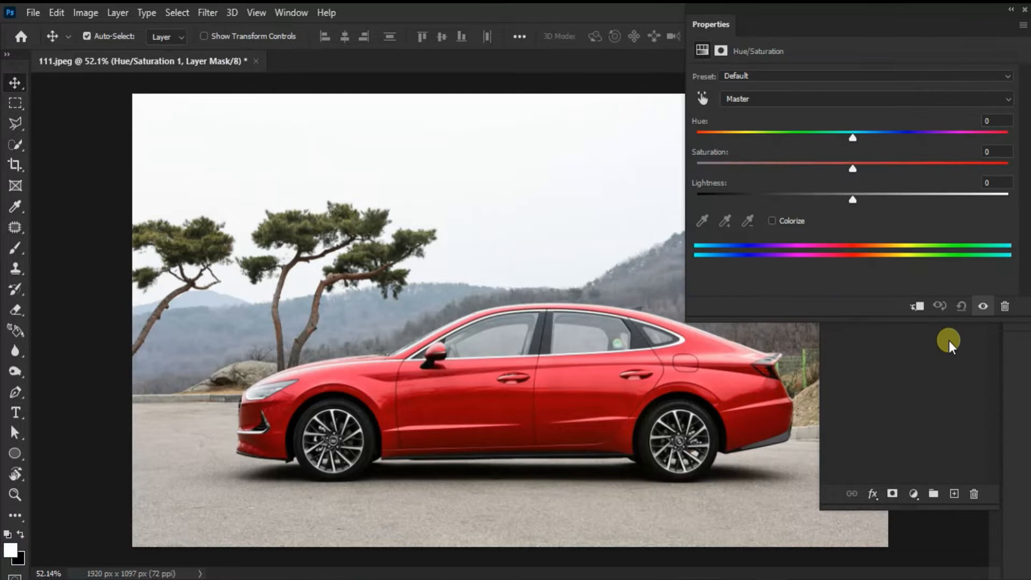
# Try a hue of about -28 on the red car's Hue/Saturation adjustment, reset it and close its settings.
pyautogui.moveTo(853, 137); pyautogui.dragTo(817, 137)
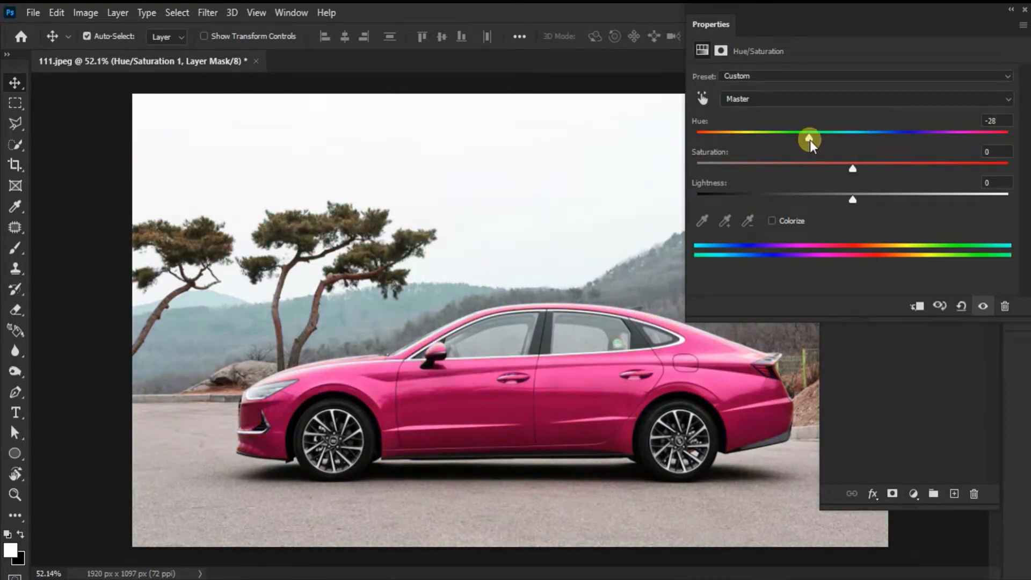
pyautogui.click(962, 307)
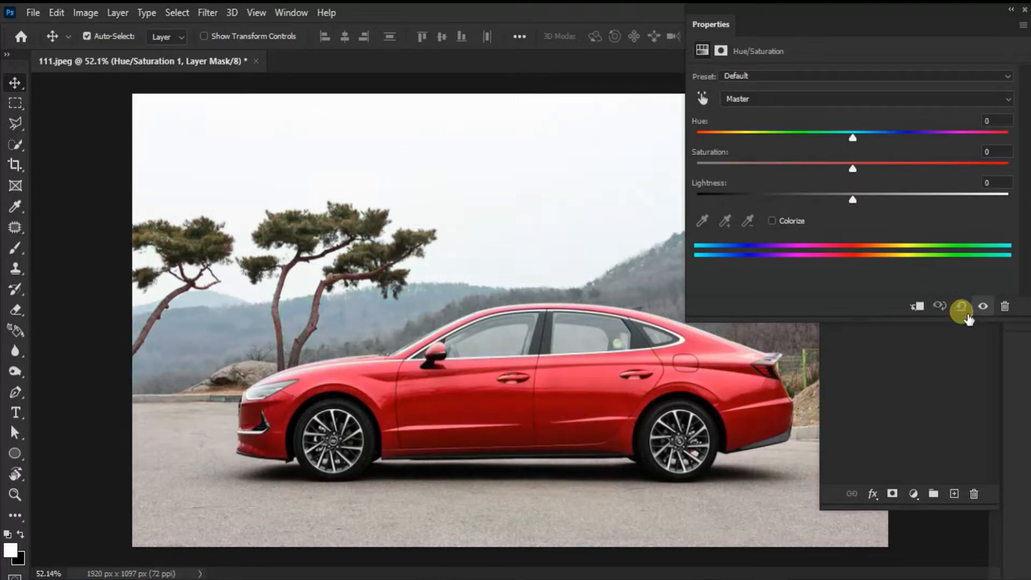
pyautogui.click(1005, 96)
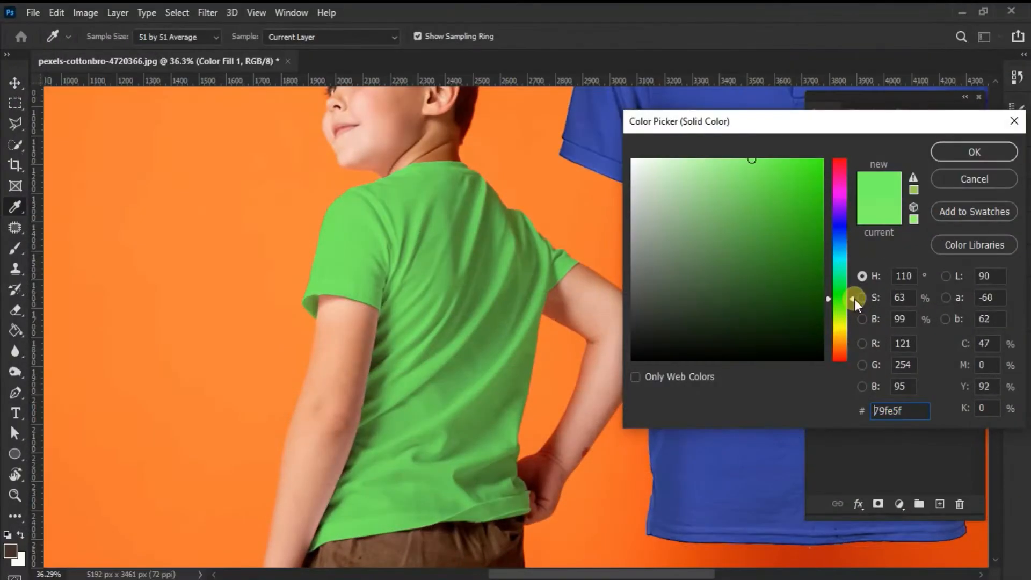
# Try shifting the solid fill colour on the boy's T-shirt from green to a red hue.
pyautogui.moveTo(855, 298); pyautogui.dragTo(849, 158)
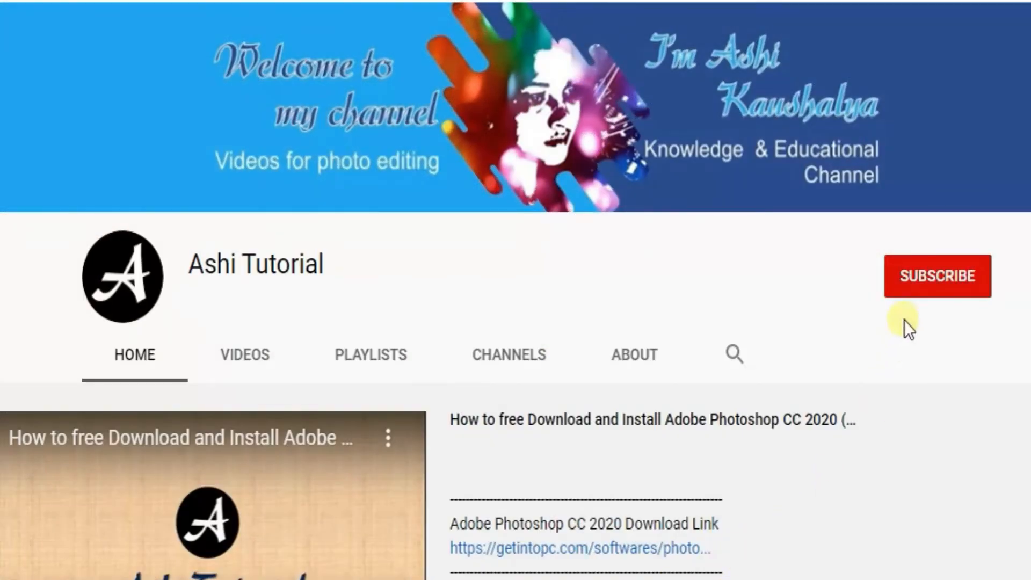
# Subscribe to the Ashi Tutorial channel on YouTube and set its notifications to All.
pyautogui.click(920, 281)
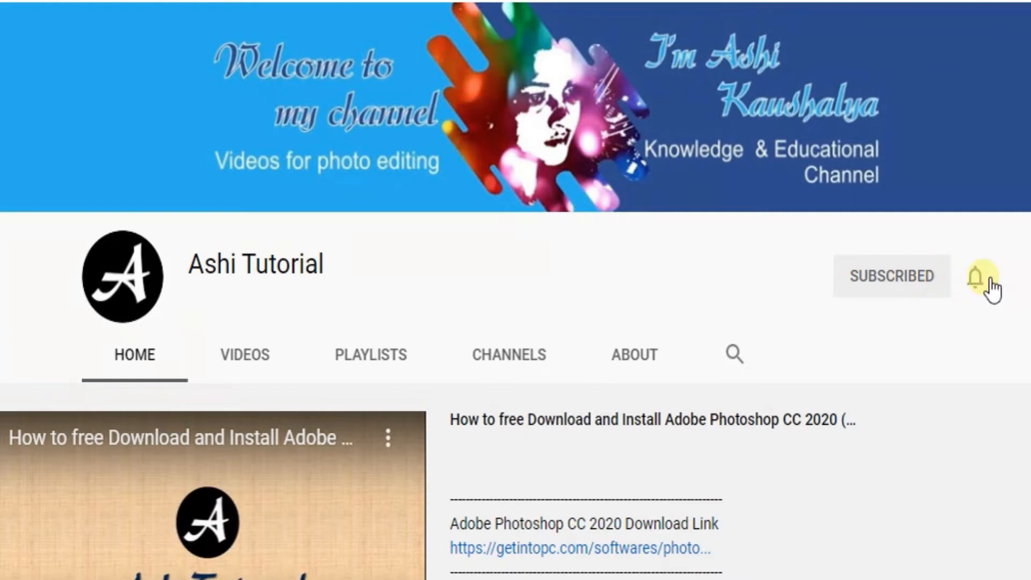
pyautogui.click(975, 278)
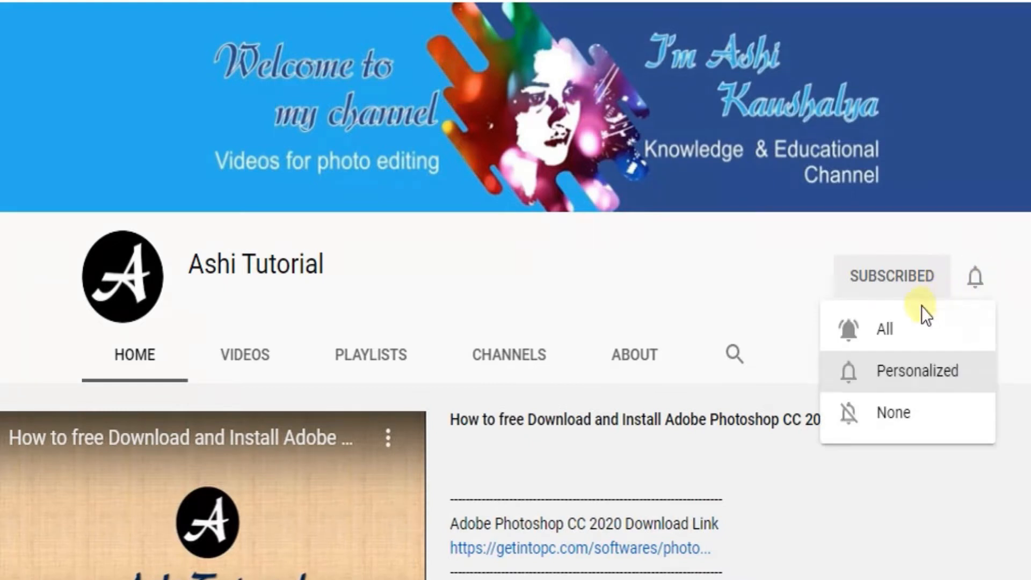
pyautogui.click(887, 332)
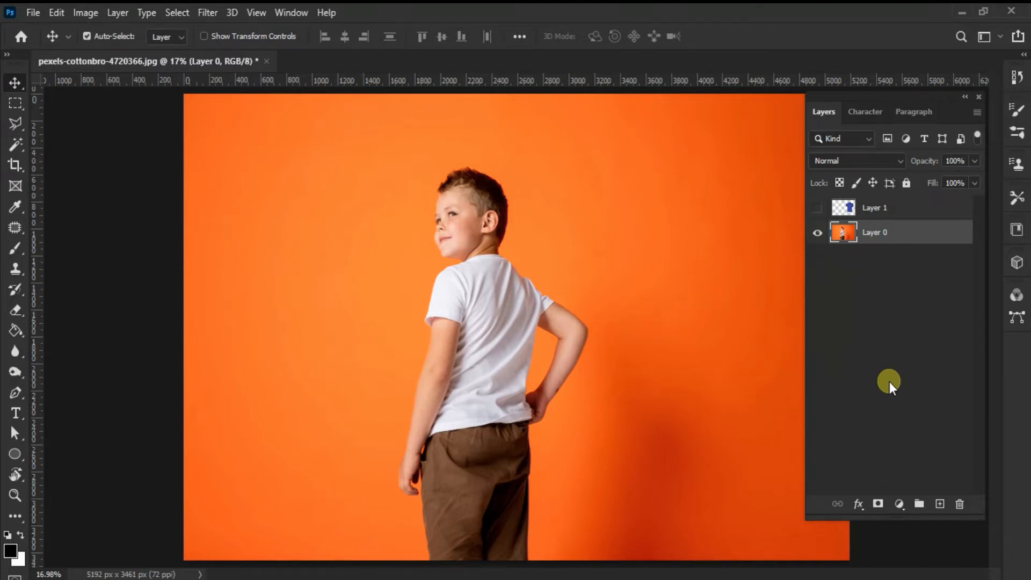
# In Photoshop, show Layer 1 with the blue polo shirt and reposition the shirt beside the boy.
pyautogui.click(818, 208)
pyautogui.moveTo(737, 242); pyautogui.dragTo(697, 236)
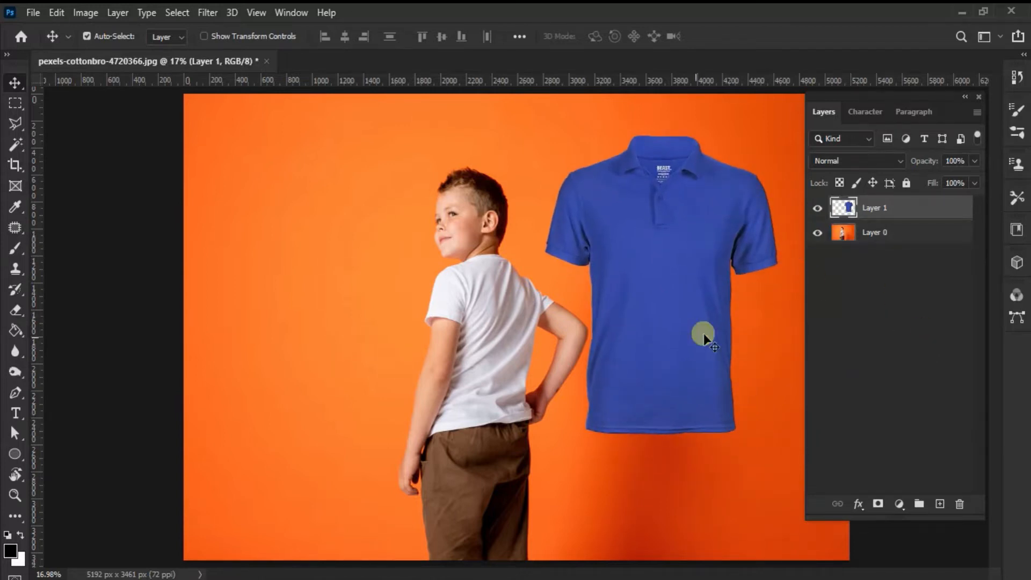
pyautogui.scroll(1, 522, 329)
pyautogui.scroll(3, 522, 328)
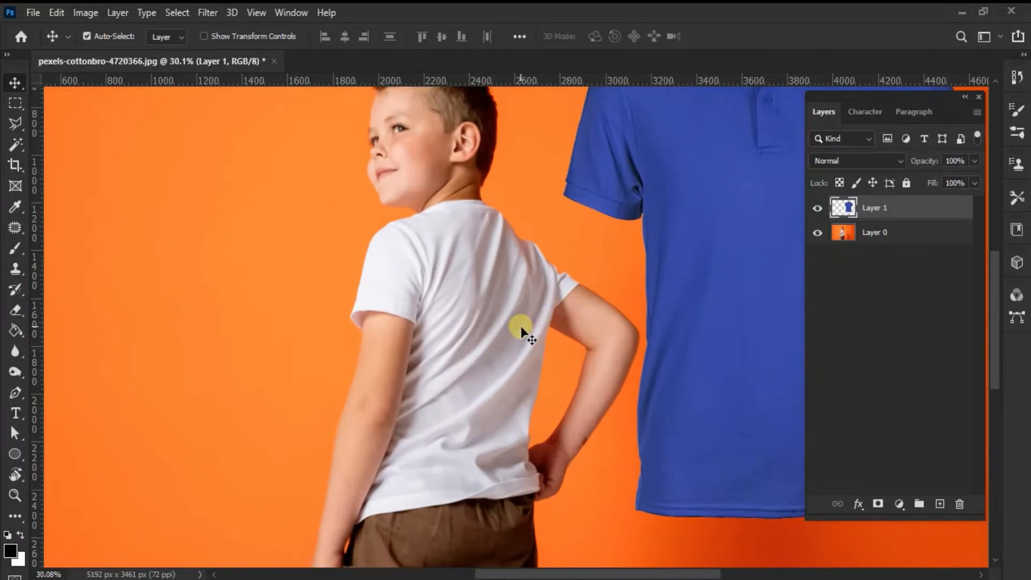
pyautogui.scroll(-3, 522, 329)
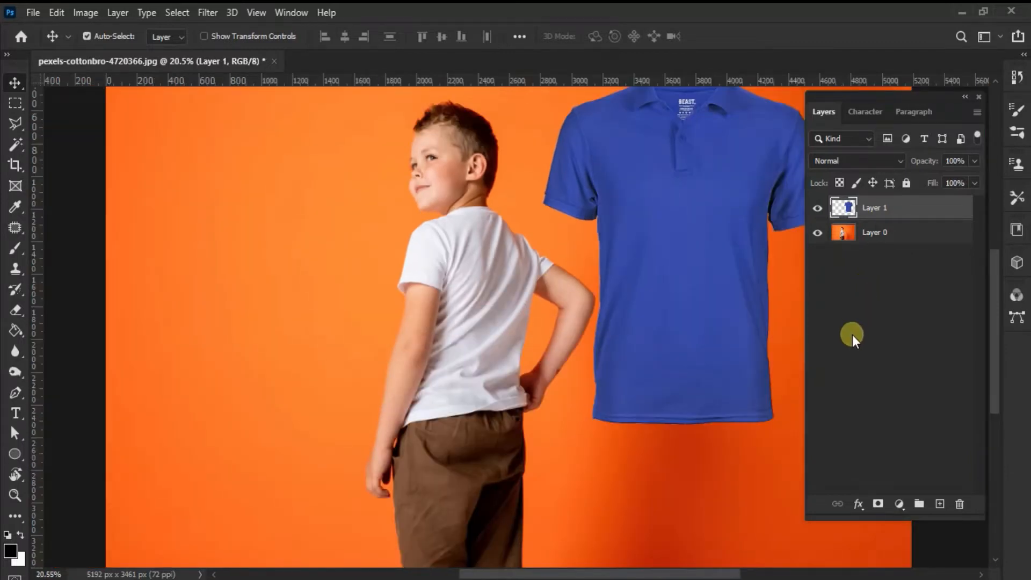
# Make a rough selection of the boy's white T-shirt on Layer 0 with the Quick Selection Tool.
pyautogui.click(896, 242)
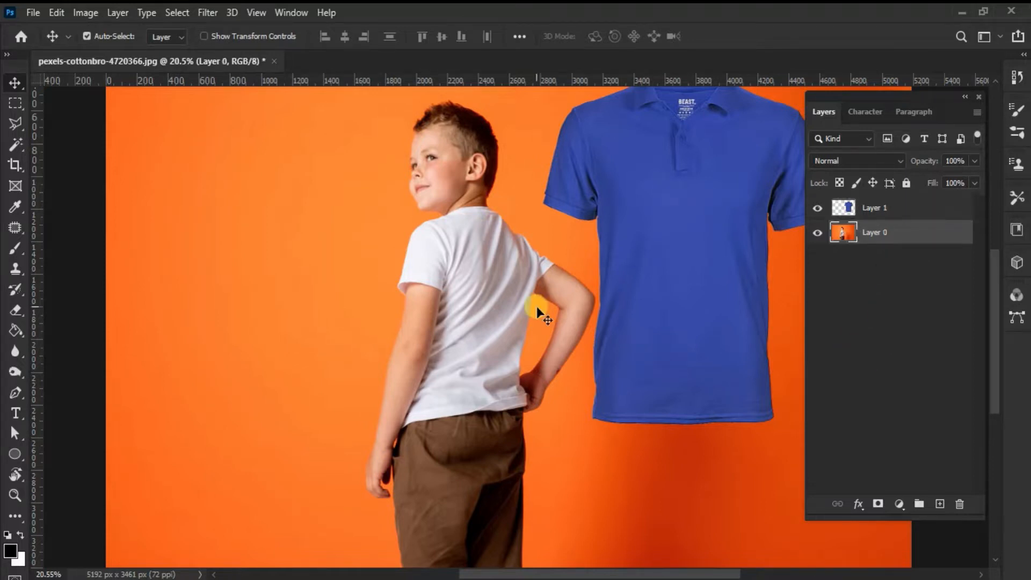
pyautogui.click(26, 145)
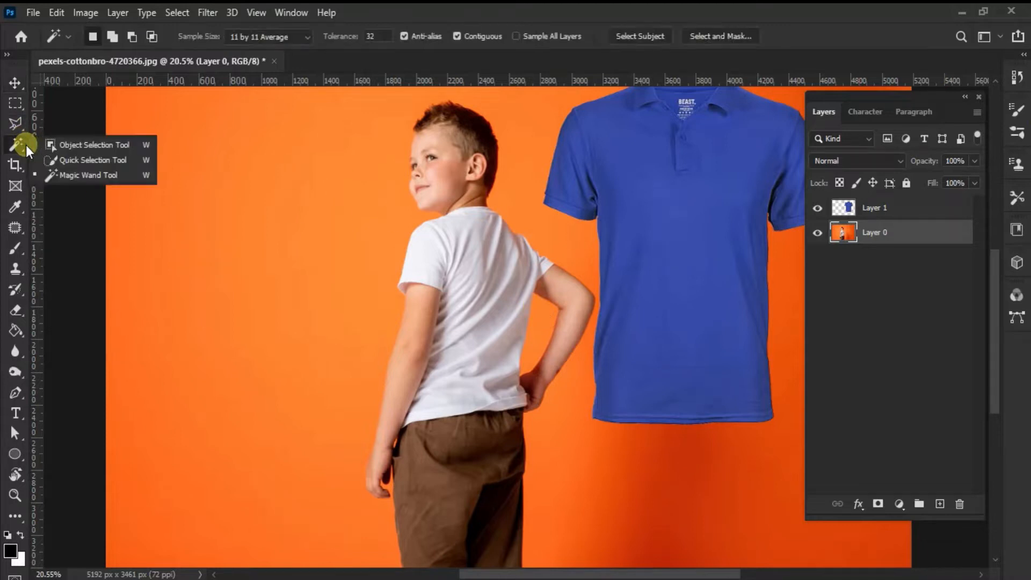
pyautogui.click(82, 162)
pyautogui.scroll(4, 499, 335)
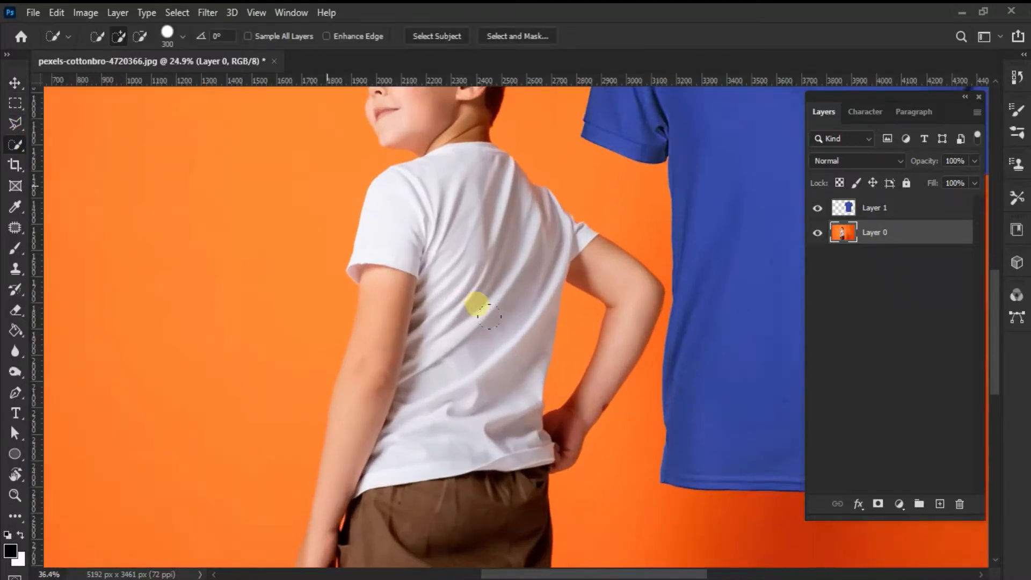
pyautogui.moveTo(481, 292); pyautogui.dragTo(482, 269)
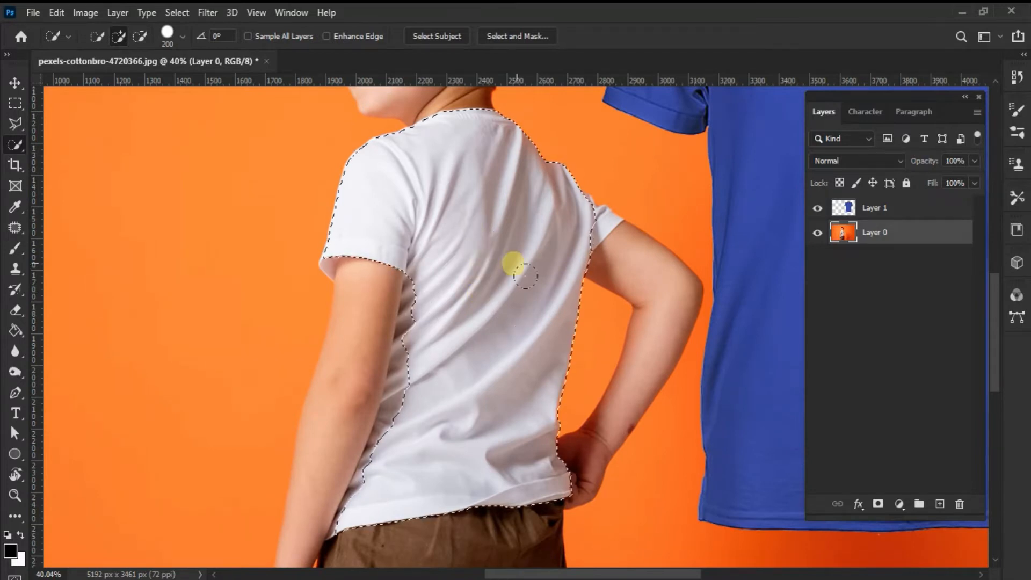
# Extend the selection over the far sleeve and the shaded shirt edge beside the near arm with a 90 px brush.
pyautogui.scroll(5, 593, 229)
pyautogui.press('[')
pyautogui.press('[')
pyautogui.press('[')
pyautogui.press('[')
pyautogui.press('[')
pyautogui.press('[')
pyautogui.scroll(-4, 581, 224)
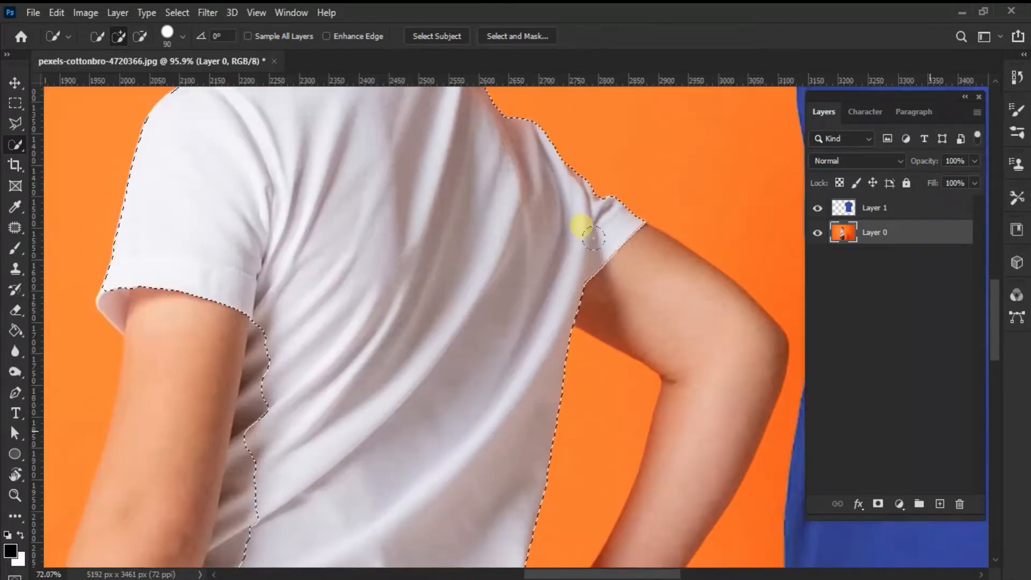
pyautogui.scroll(2, 423, 349)
pyautogui.press('[')
pyautogui.moveTo(413, 311); pyautogui.dragTo(403, 359)
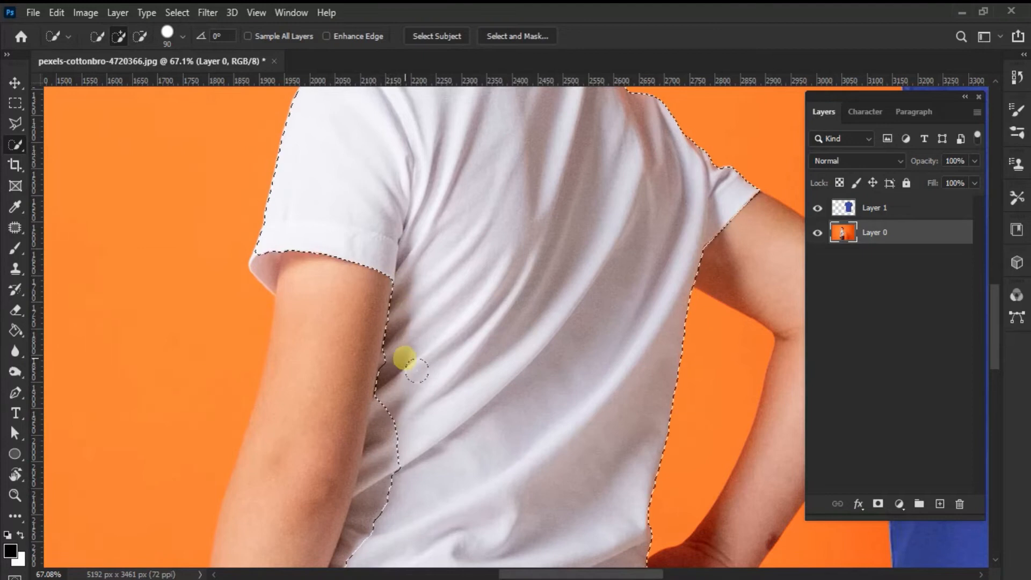
pyautogui.scroll(-4, 477, 350)
pyautogui.scroll(6, 420, 438)
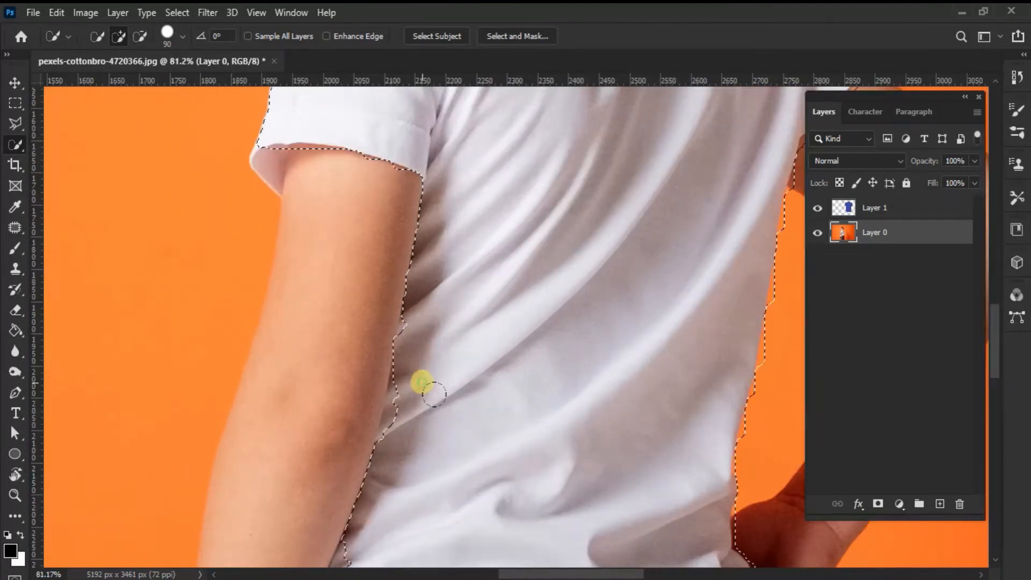
pyautogui.scroll(-3, 454, 429)
pyautogui.scroll(-4, 465, 463)
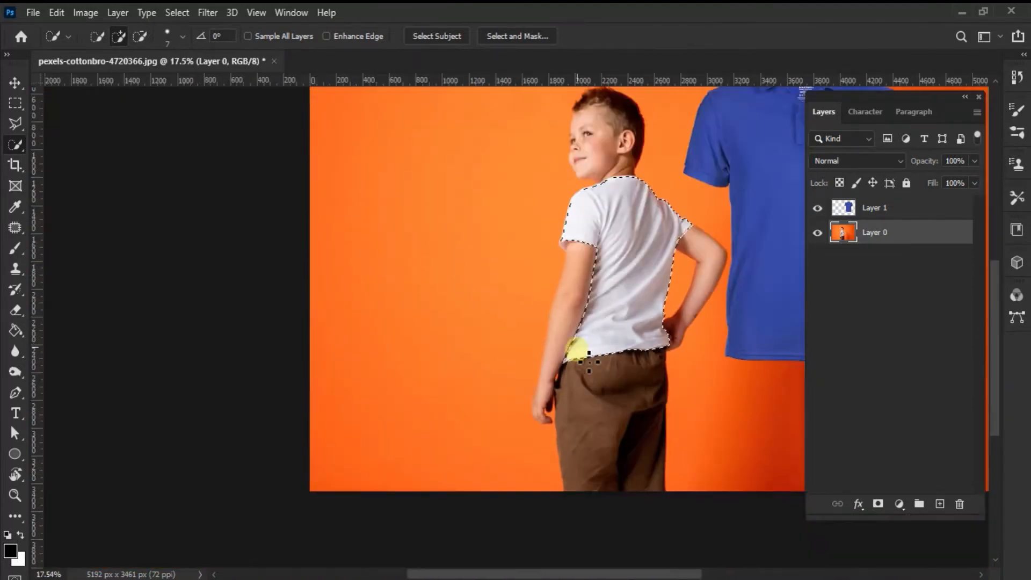
# Refine the selection around the near sleeve's cuff, including its inner fold, using brush sizes of 7 and 20 px.
pyautogui.scroll(8, 594, 219)
pyautogui.press('[')
pyautogui.press('[')
pyautogui.press('[')
pyautogui.press('[')
pyautogui.press('[')
pyautogui.press('[')
pyautogui.press('[')
pyautogui.press('[')
pyautogui.press('[')
pyautogui.press('[')
pyautogui.press('[')
pyautogui.scroll(-5, 532, 327)
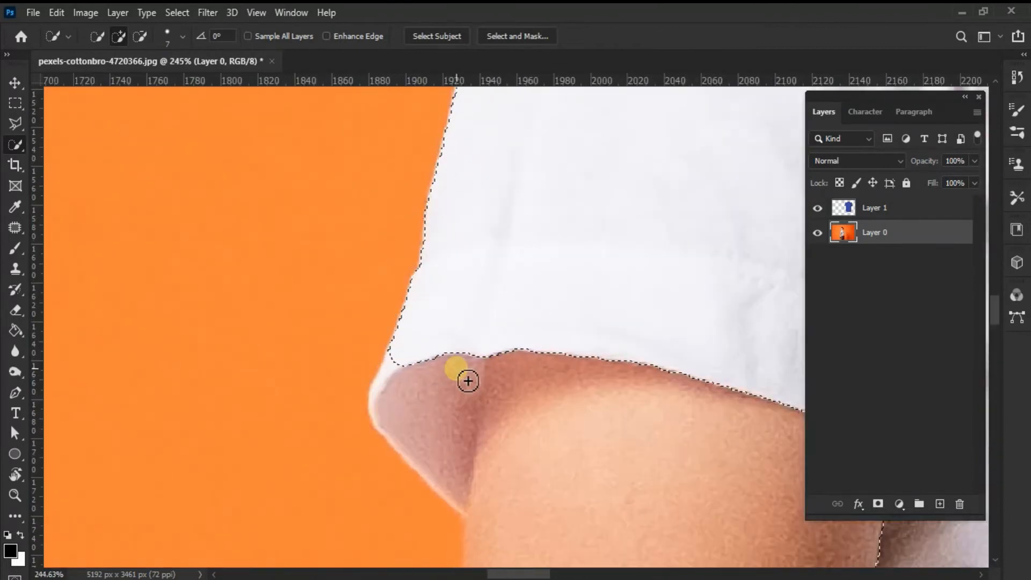
pyautogui.press(']')
pyautogui.press(']')
pyautogui.press(']')
pyautogui.press(']')
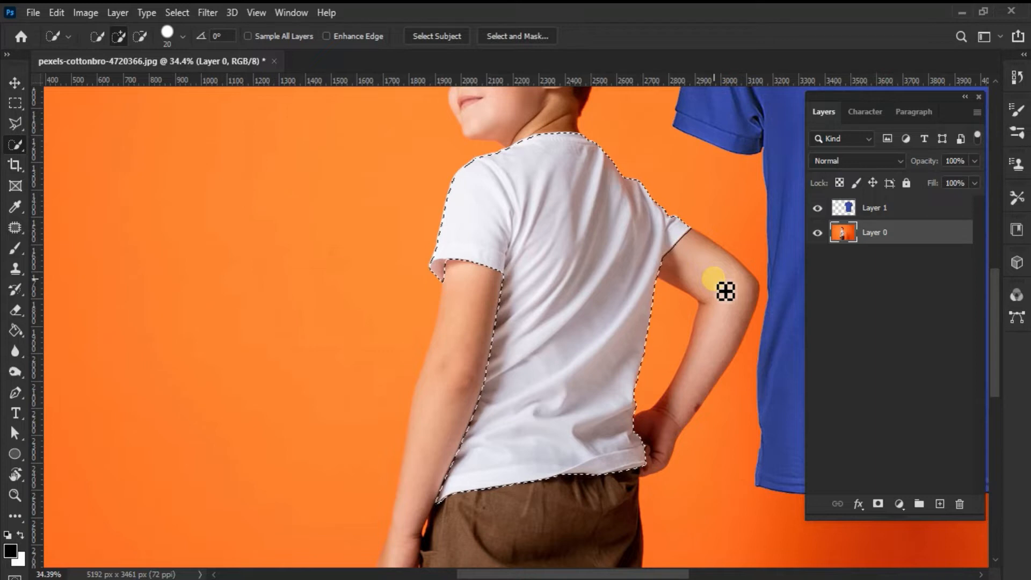
# Save the T-shirt selection as a new channel named "shirt".
pyautogui.click(179, 12)
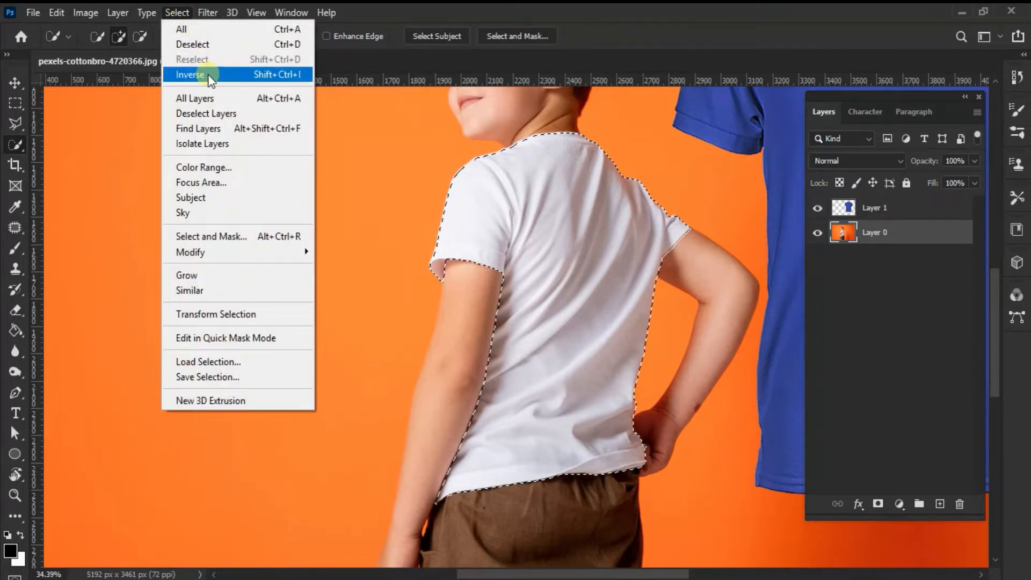
pyautogui.click(251, 377)
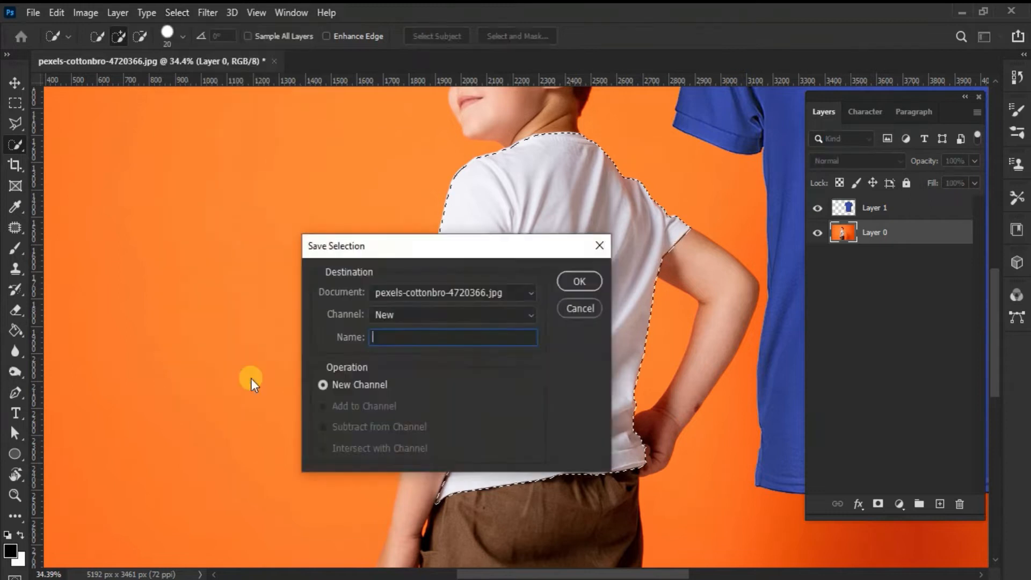
pyautogui.click(443, 342)
pyautogui.write('shirt')
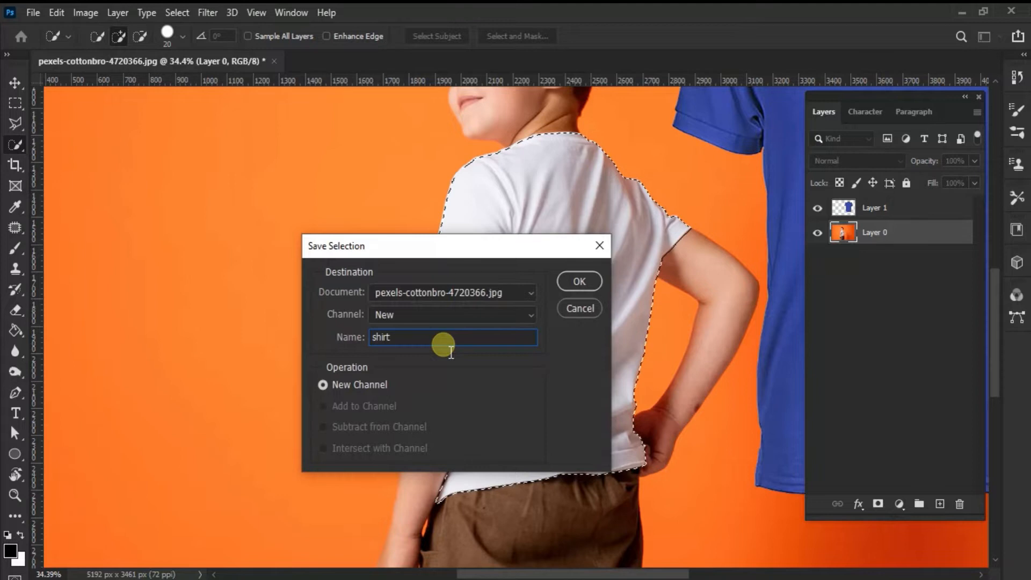
pyautogui.click(584, 282)
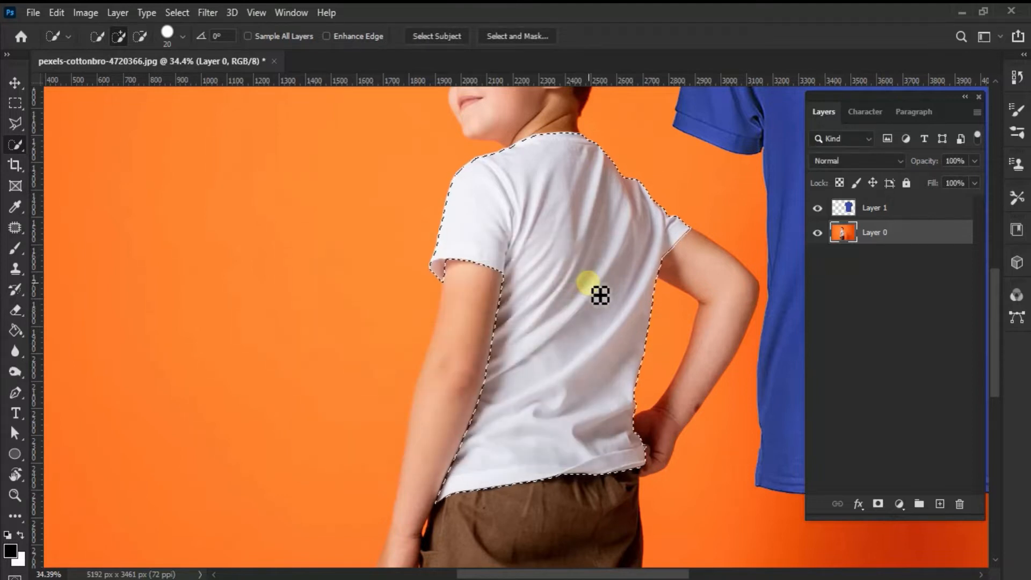
# Add a Hue/Saturation adjustment to the selected T-shirt with hue +1, saturation +11 and lightness +4.
pyautogui.scroll(-2, 582, 262)
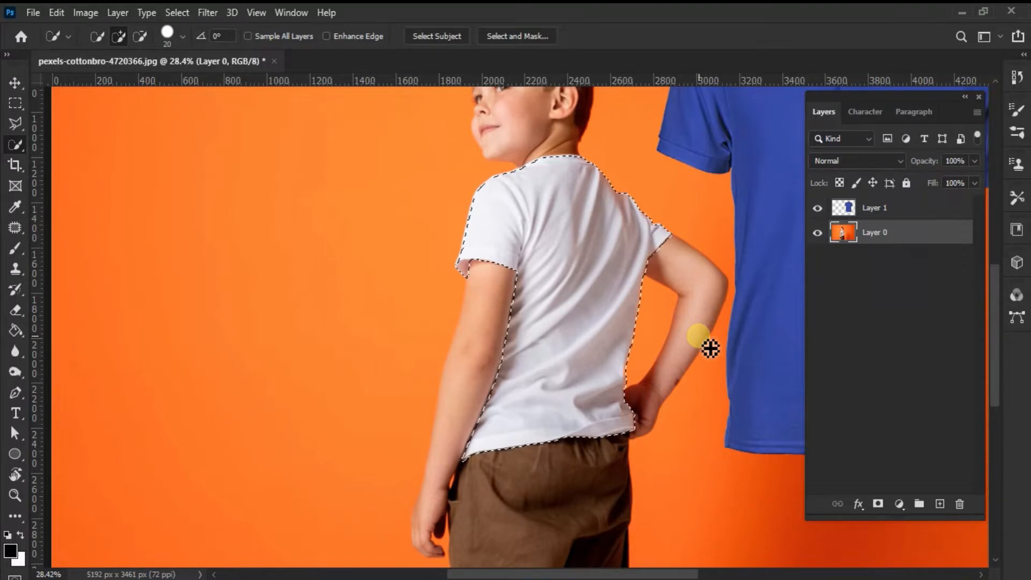
pyautogui.press('v')
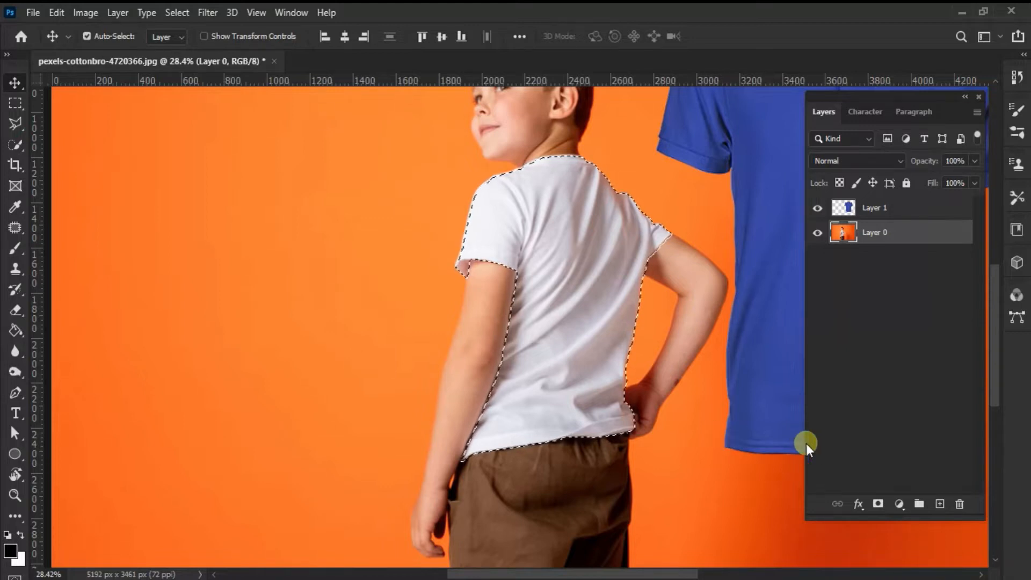
pyautogui.click(899, 505)
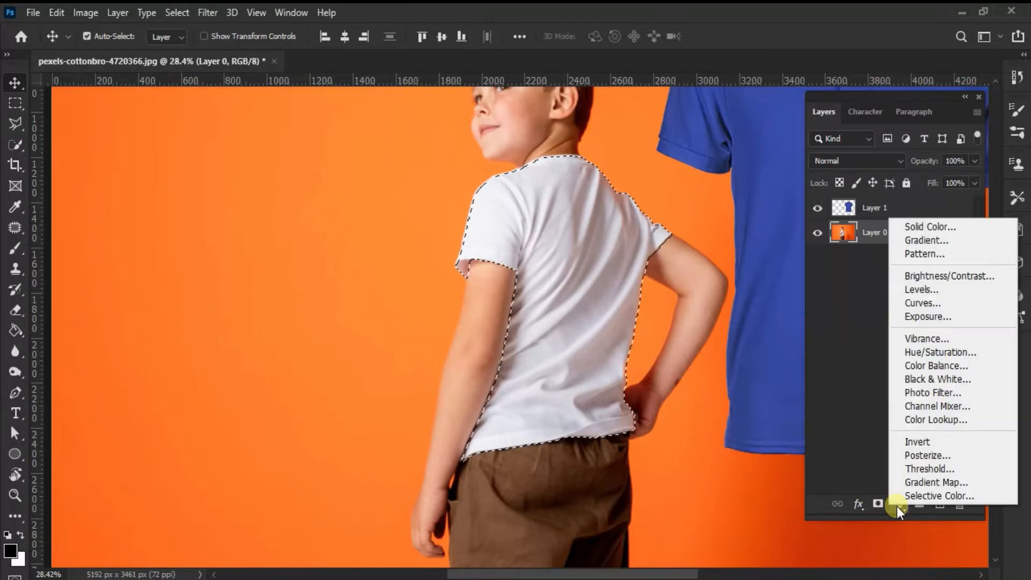
pyautogui.click(950, 351)
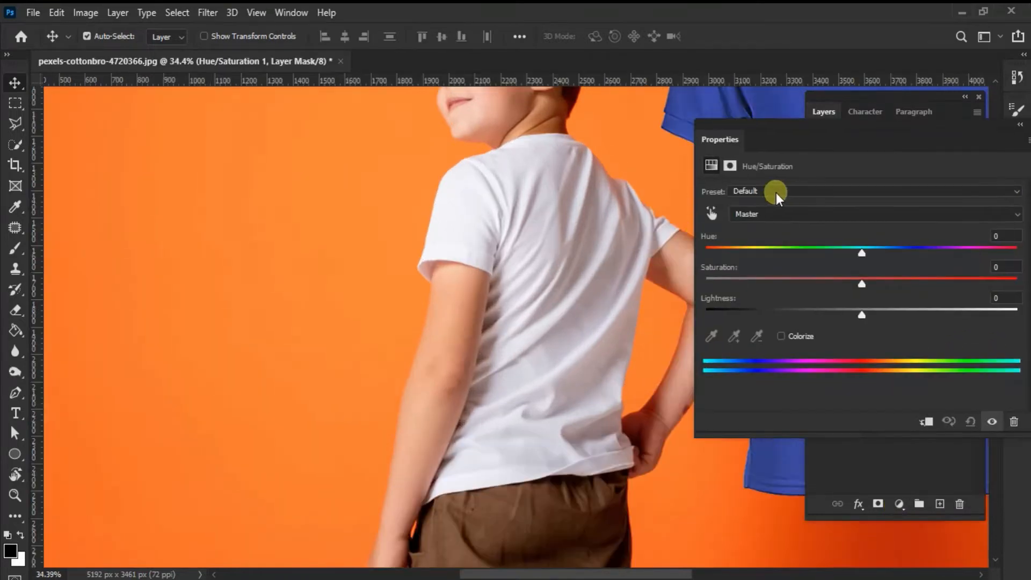
pyautogui.scroll(2, 564, 239)
pyautogui.moveTo(862, 255)
pyautogui.mouseDown()
pyautogui.moveTo(714, 251)
pyautogui.moveTo(1010, 252)
pyautogui.moveTo(820, 246)
pyautogui.moveTo(878, 253)
pyautogui.moveTo(864, 260)
pyautogui.mouseUp()
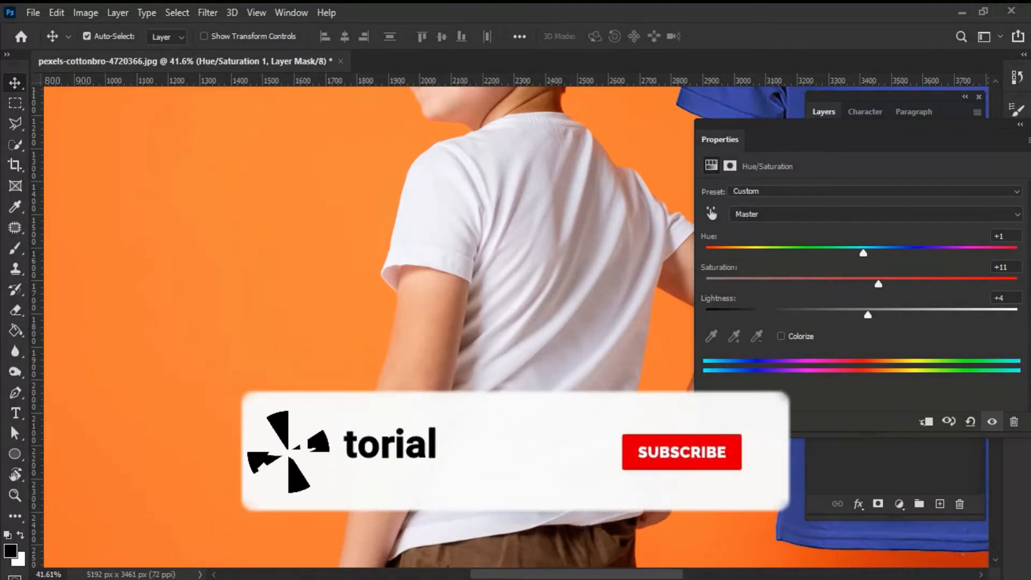
# Close the adjustment's settings and delete the Hue/Saturation layer.
pyautogui.moveTo(990, 138); pyautogui.dragTo(916, 131)
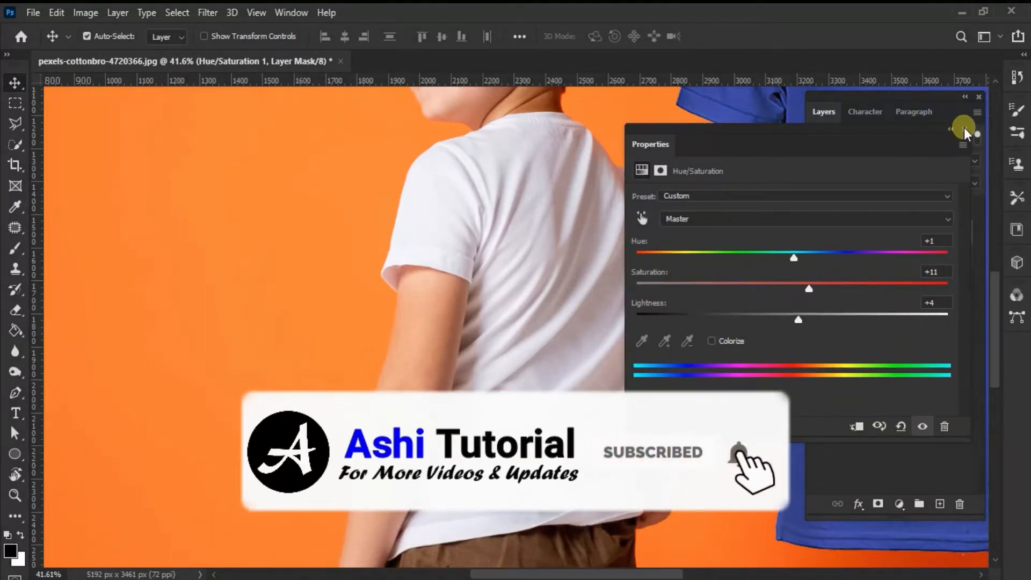
pyautogui.click(964, 128)
pyautogui.moveTo(914, 231); pyautogui.dragTo(972, 505)
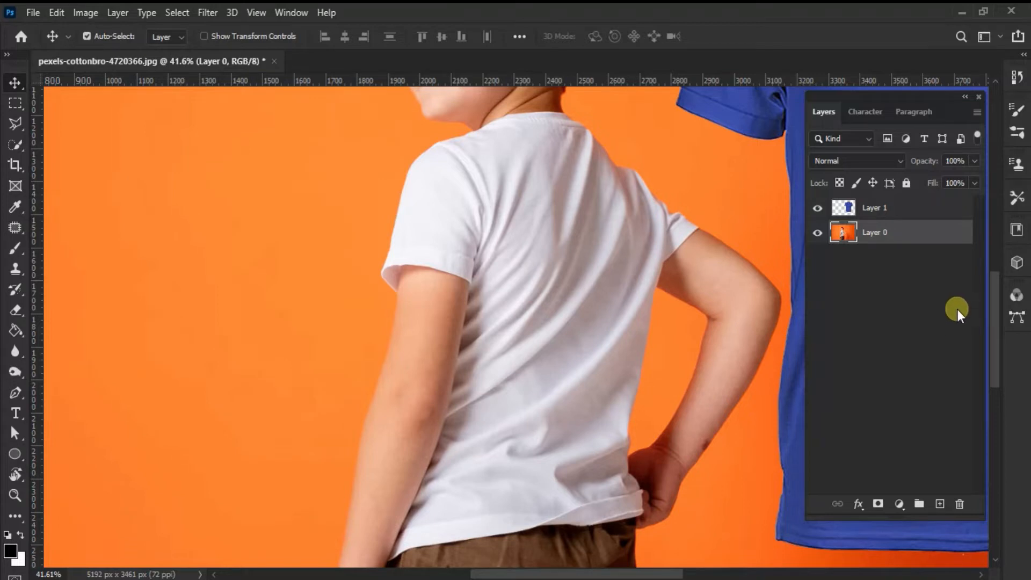
# Load the saved "shirt" channel as a new selection around the boy's T-shirt.
pyautogui.click(173, 11)
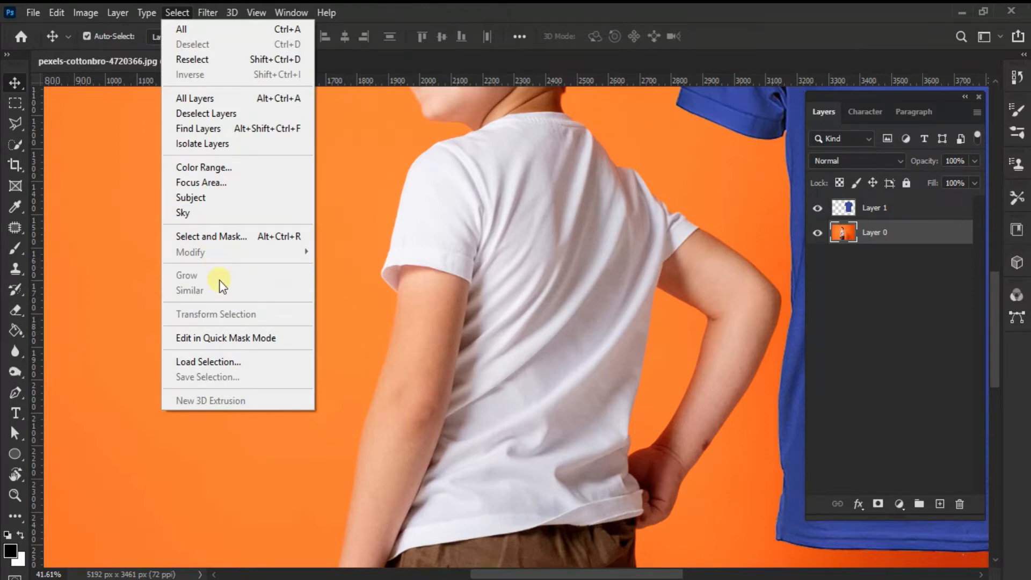
pyautogui.click(217, 358)
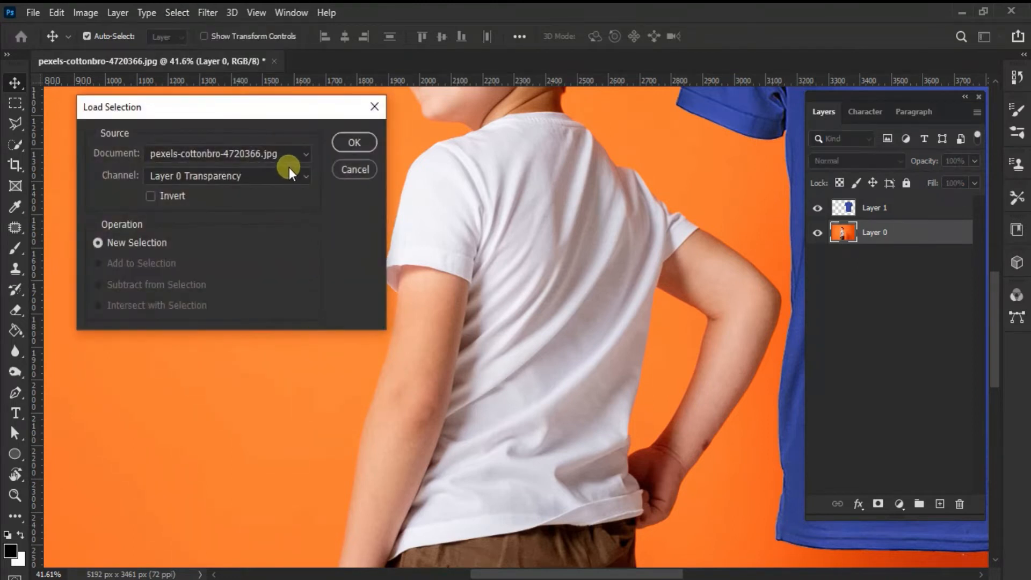
pyautogui.click(289, 170)
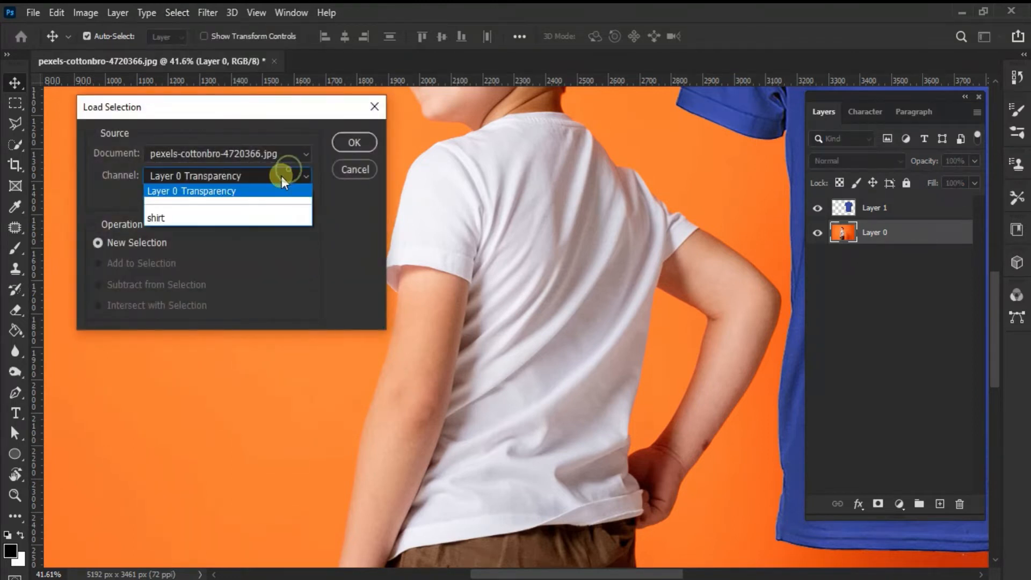
pyautogui.click(246, 219)
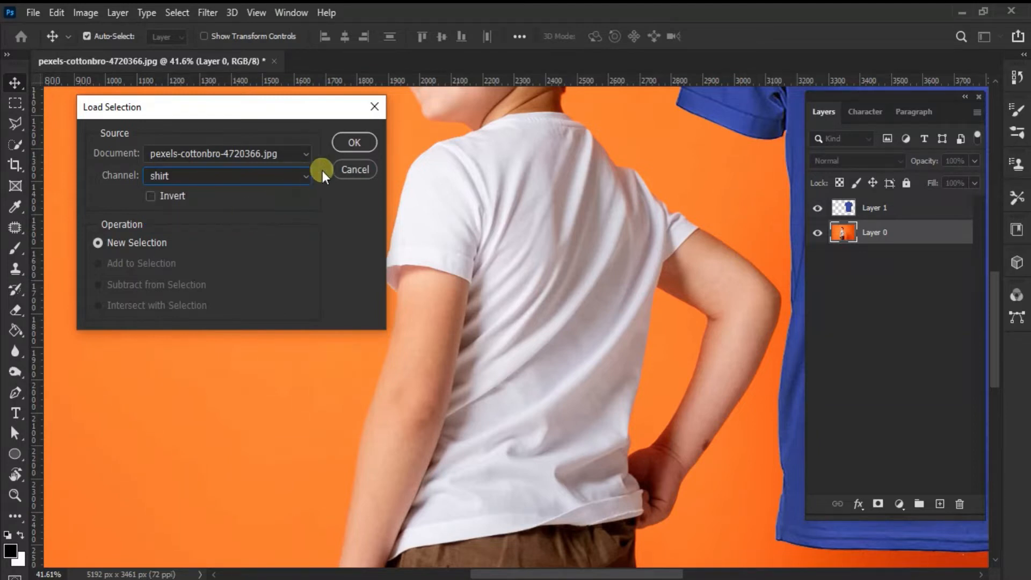
pyautogui.click(348, 142)
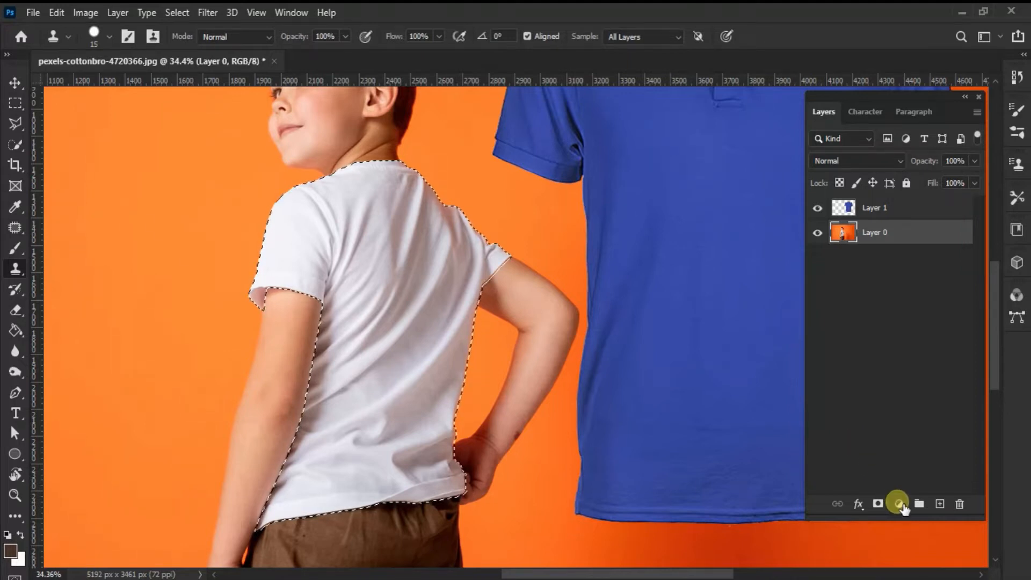
# Add a light green (#80fe5f) Solid Color fill layer over the selected T-shirt and set its blend mode to Multiply.
pyautogui.click(898, 504)
pyautogui.press('v')
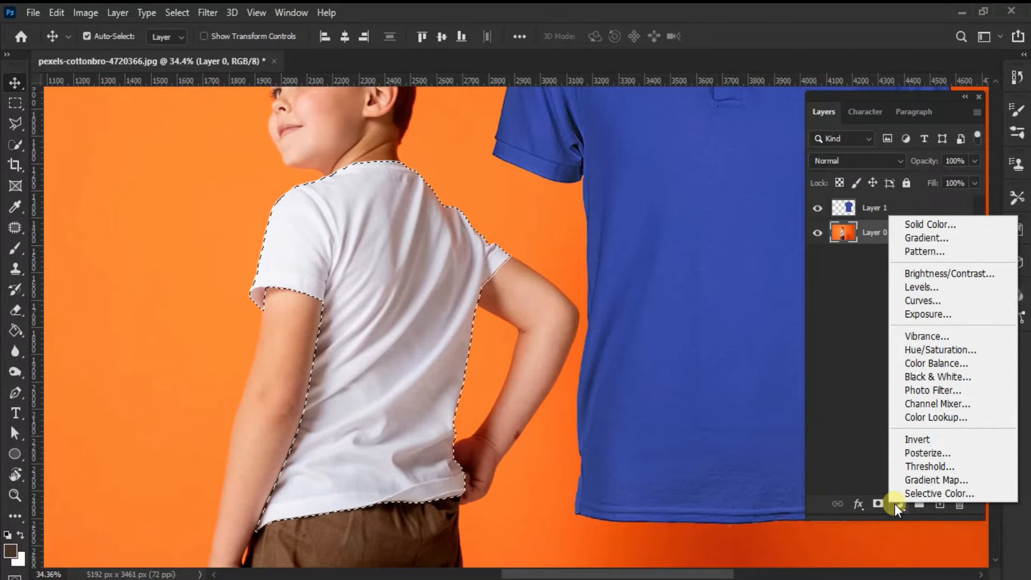
pyautogui.click(932, 224)
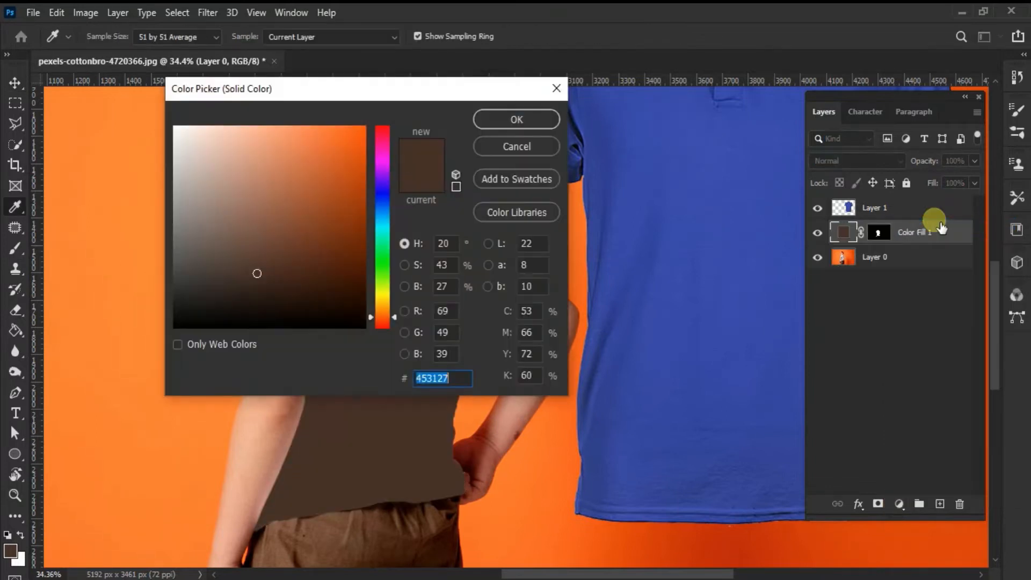
pyautogui.moveTo(285, 92); pyautogui.dragTo(751, 123)
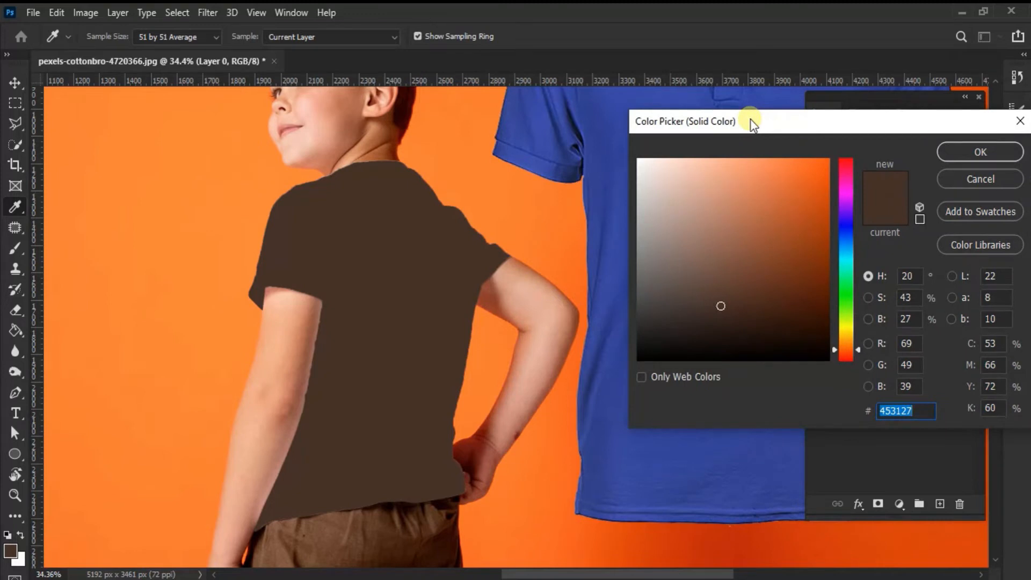
pyautogui.click(847, 301)
pyautogui.moveTo(801, 280)
pyautogui.mouseDown()
pyautogui.moveTo(760, 203)
pyautogui.moveTo(758, 160)
pyautogui.mouseUp()
pyautogui.click(987, 152)
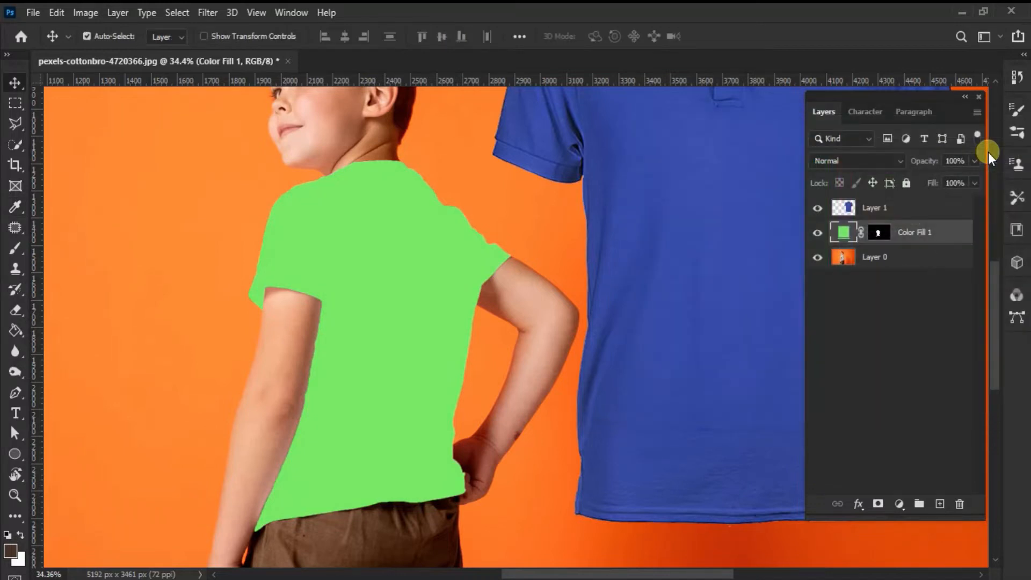
pyautogui.click(908, 159)
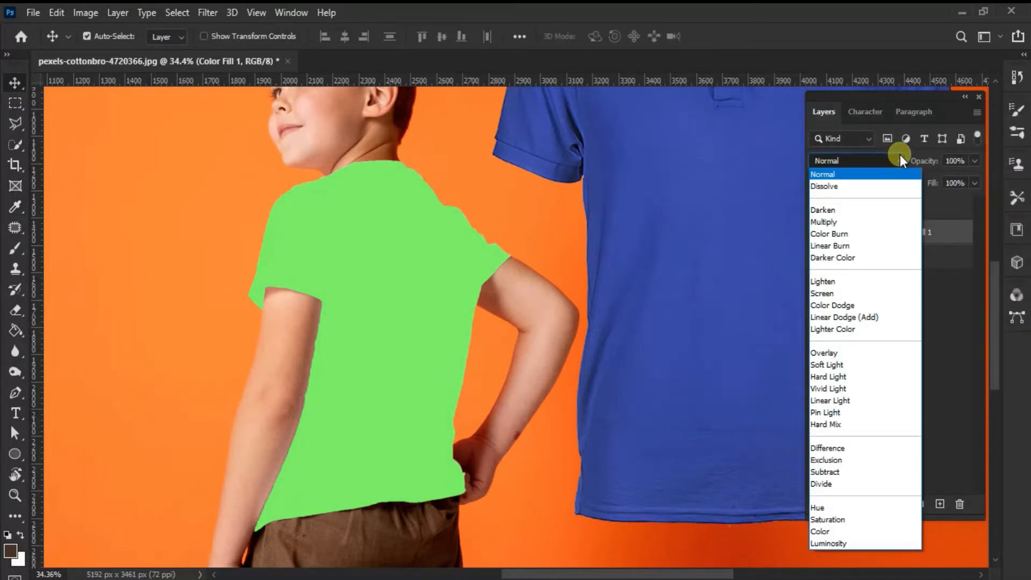
pyautogui.click(846, 223)
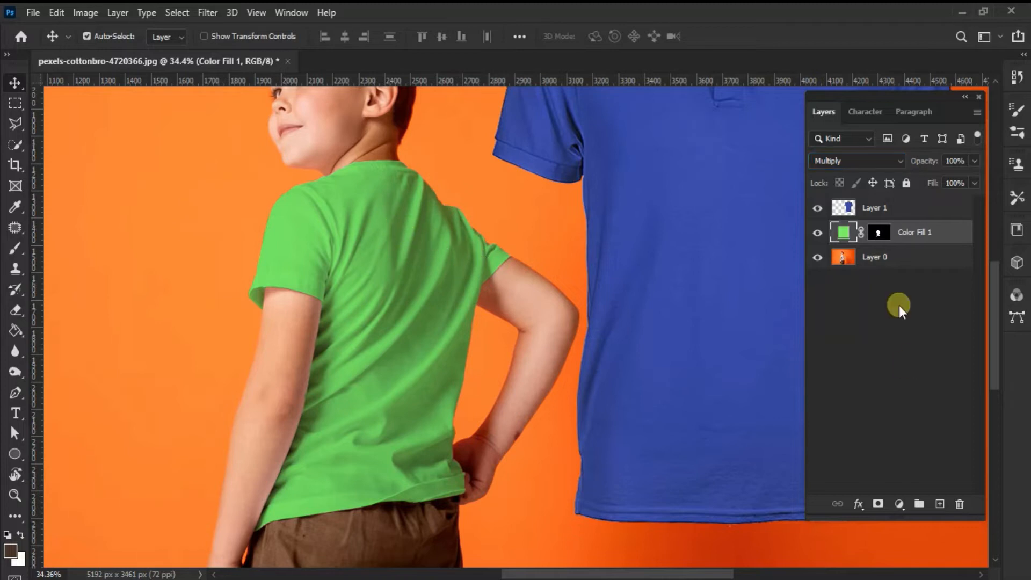
# Paint black on the Color Fill 1 mask with a 35 px brush to hide the green at the near sleeve's cuff.
pyautogui.click(888, 236)
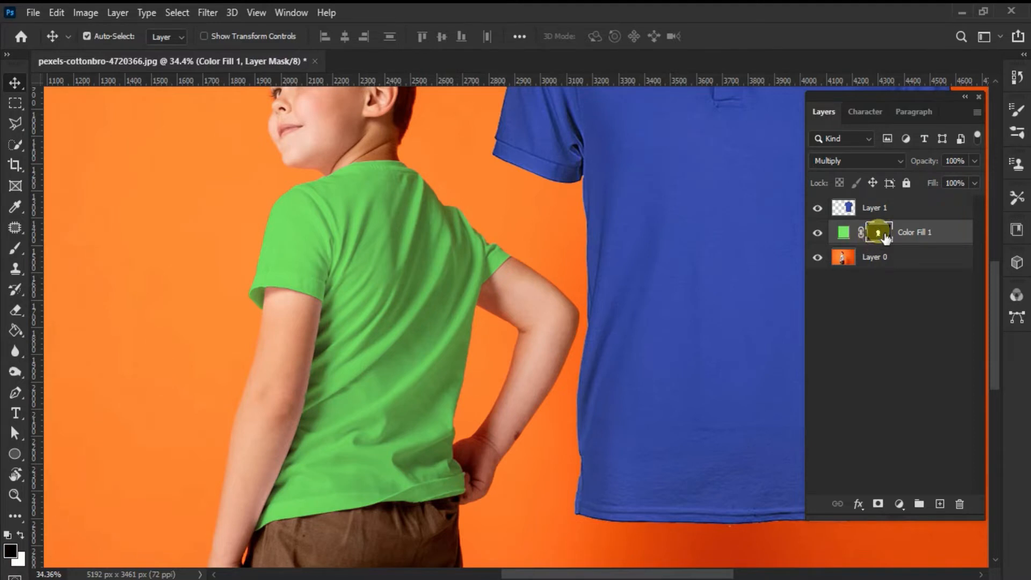
pyautogui.click(15, 248)
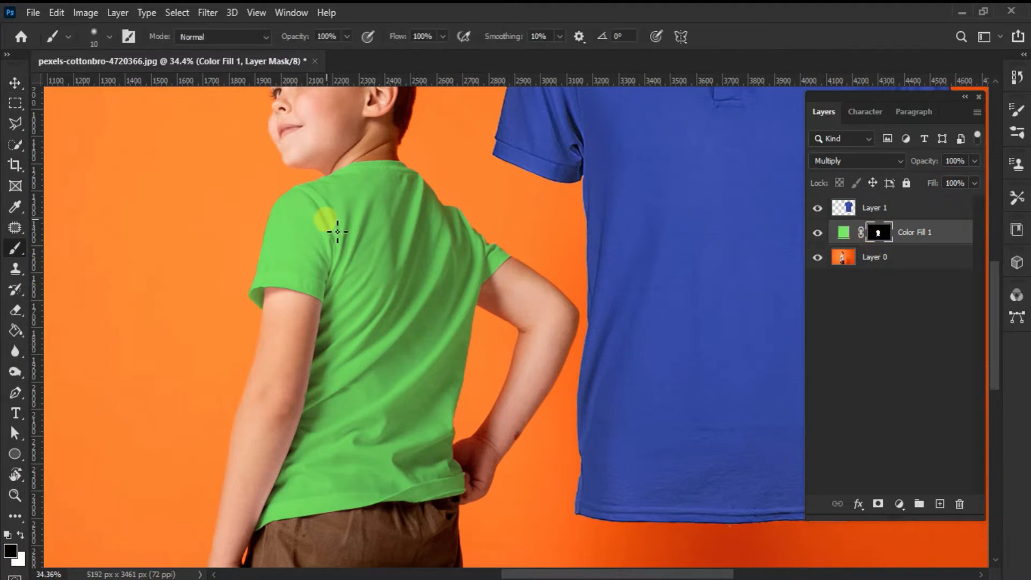
pyautogui.scroll(5, 326, 232)
pyautogui.scroll(8, 323, 305)
pyautogui.moveTo(314, 298)
pyautogui.mouseDown()
pyautogui.moveTo(430, 370)
pyautogui.moveTo(329, 321)
pyautogui.moveTo(178, 276)
pyautogui.moveTo(327, 278)
pyautogui.moveTo(441, 321)
pyautogui.moveTo(326, 269)
pyautogui.moveTo(442, 265)
pyautogui.moveTo(253, 182)
pyautogui.moveTo(372, 193)
pyautogui.moveTo(431, 242)
pyautogui.moveTo(431, 278)
pyautogui.moveTo(439, 247)
pyautogui.mouseUp()
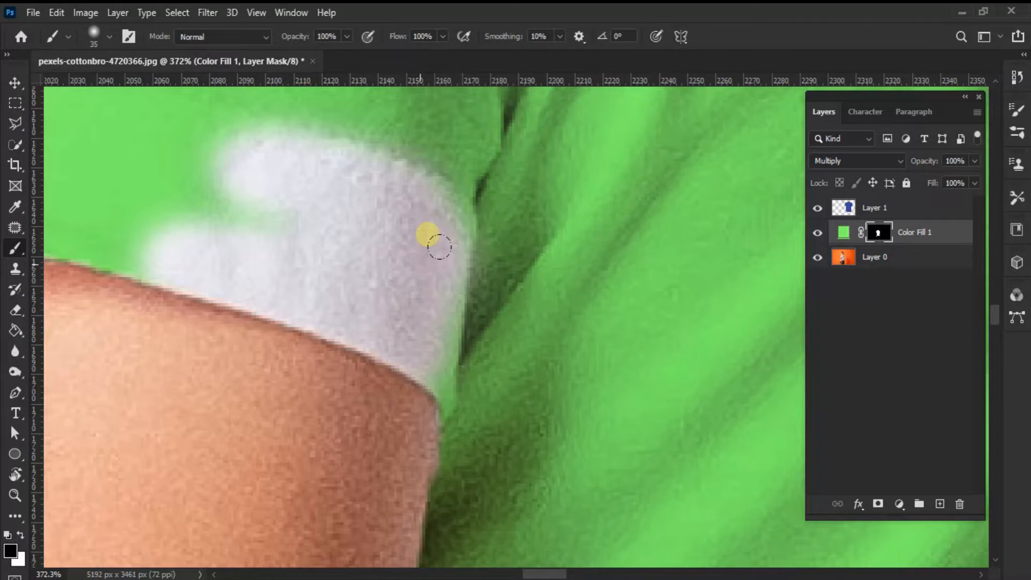
pyautogui.scroll(-10, 575, 333)
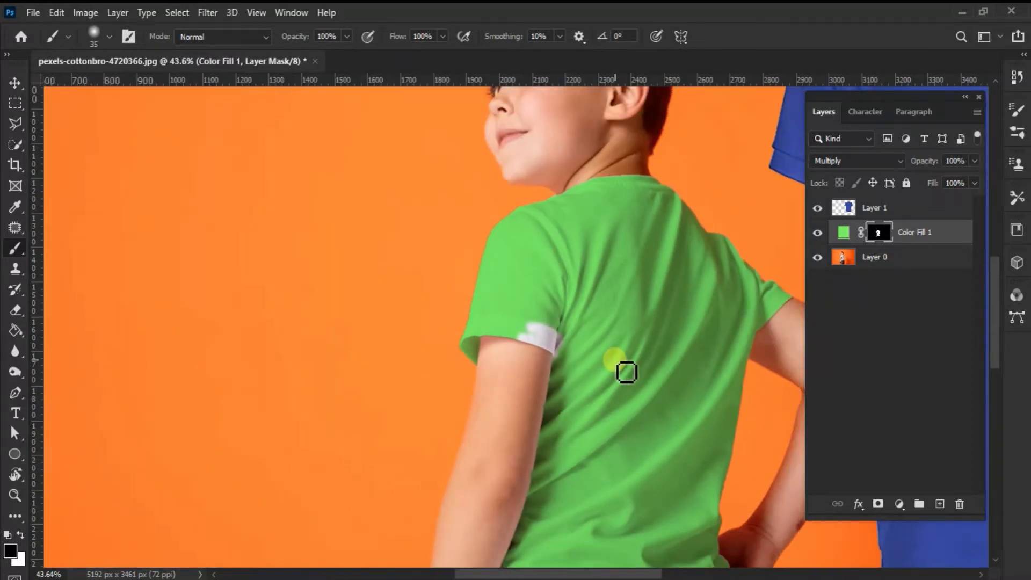
pyautogui.scroll(7, 626, 372)
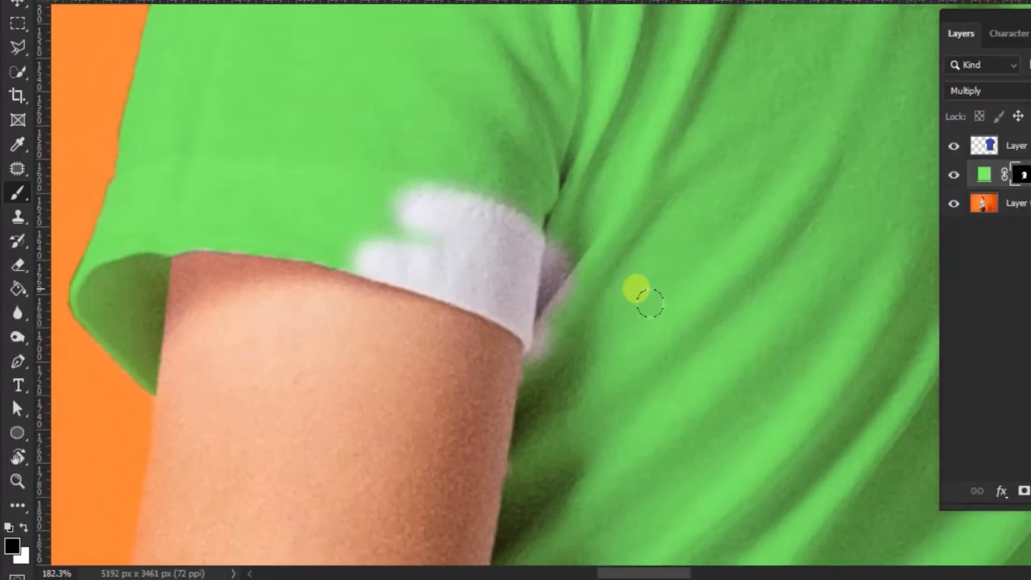
pyautogui.scroll(3, 478, 338)
pyautogui.moveTo(482, 274)
pyautogui.mouseDown()
pyautogui.moveTo(497, 310)
pyautogui.moveTo(474, 340)
pyautogui.moveTo(435, 357)
pyautogui.moveTo(464, 417)
pyautogui.mouseUp()
pyautogui.scroll(-4, 404, 316)
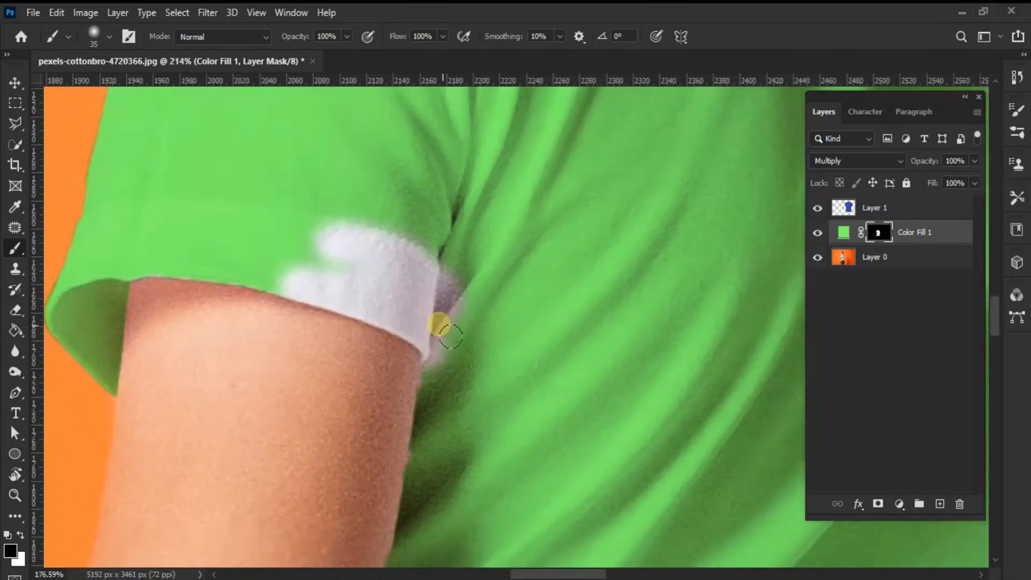
pyautogui.scroll(-1, 450, 337)
pyautogui.scroll(3, 541, 338)
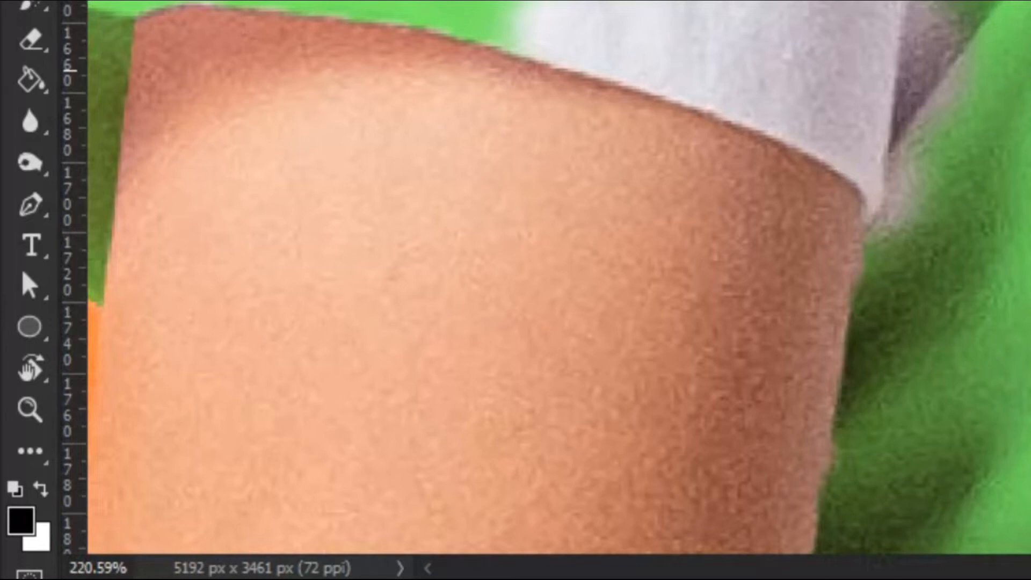
# Paint white on the Color Fill 1 mask with 35 and 20 px brushes to restore the green along the near sleeve's cuff.
pyautogui.press('x')
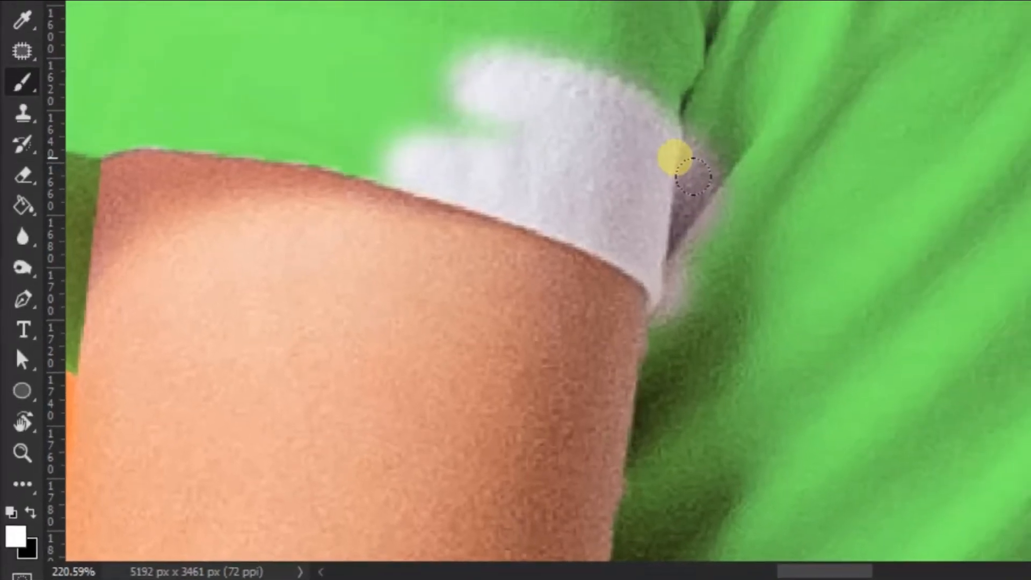
pyautogui.scroll(3, 894, 27)
pyautogui.moveTo(530, 255)
pyautogui.mouseDown()
pyautogui.moveTo(358, 183)
pyautogui.moveTo(606, 269)
pyautogui.moveTo(538, 351)
pyautogui.mouseUp()
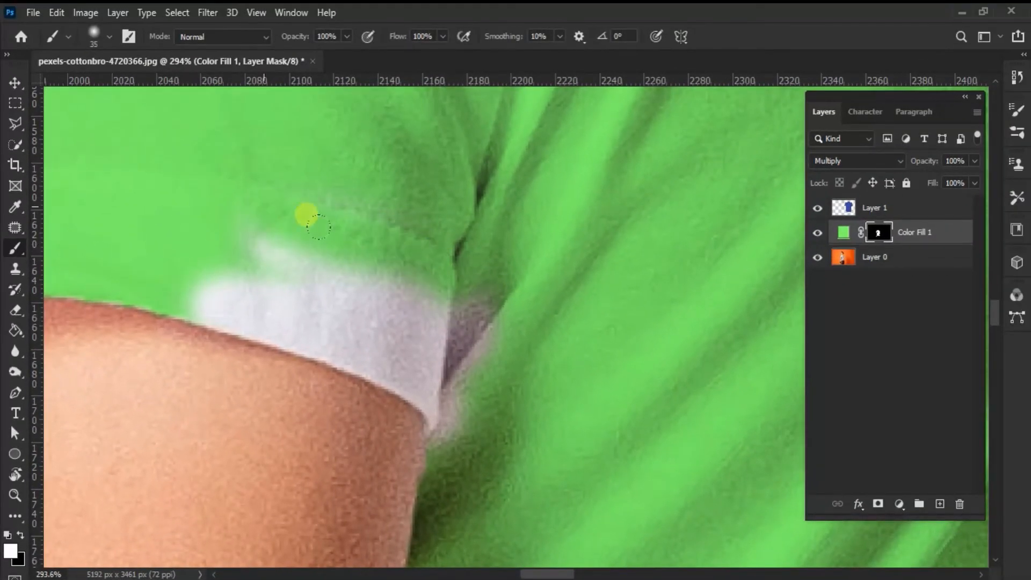
pyautogui.moveTo(466, 365)
pyautogui.mouseDown()
pyautogui.moveTo(460, 430)
pyautogui.moveTo(428, 341)
pyautogui.mouseUp()
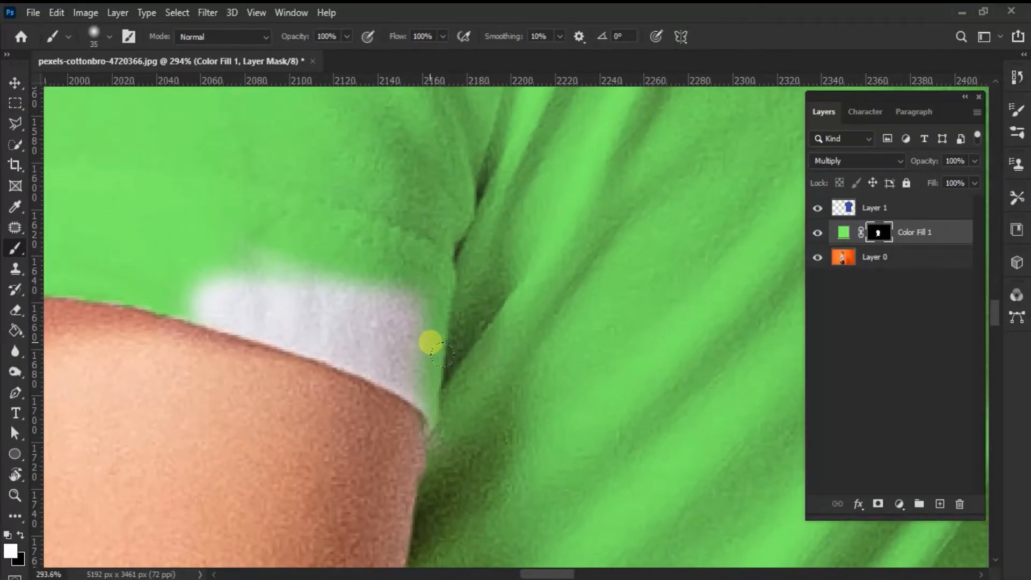
pyautogui.scroll(2, 428, 341)
pyautogui.moveTo(133, 253)
pyautogui.mouseDown()
pyautogui.moveTo(126, 278)
pyautogui.moveTo(239, 230)
pyautogui.moveTo(370, 290)
pyautogui.moveTo(447, 383)
pyautogui.moveTo(468, 430)
pyautogui.moveTo(263, 313)
pyautogui.mouseUp()
pyautogui.moveTo(396, 378)
pyautogui.mouseDown()
pyautogui.moveTo(305, 341)
pyautogui.moveTo(483, 371)
pyautogui.moveTo(283, 317)
pyautogui.mouseUp()
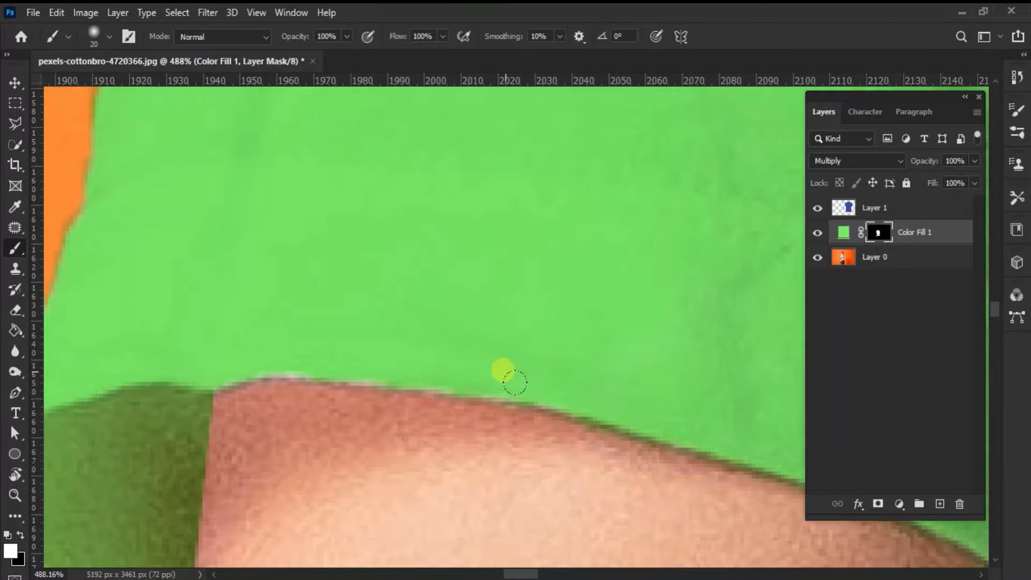
pyautogui.moveTo(502, 364); pyautogui.dragTo(289, 350)
pyautogui.scroll(-17, 335, 344)
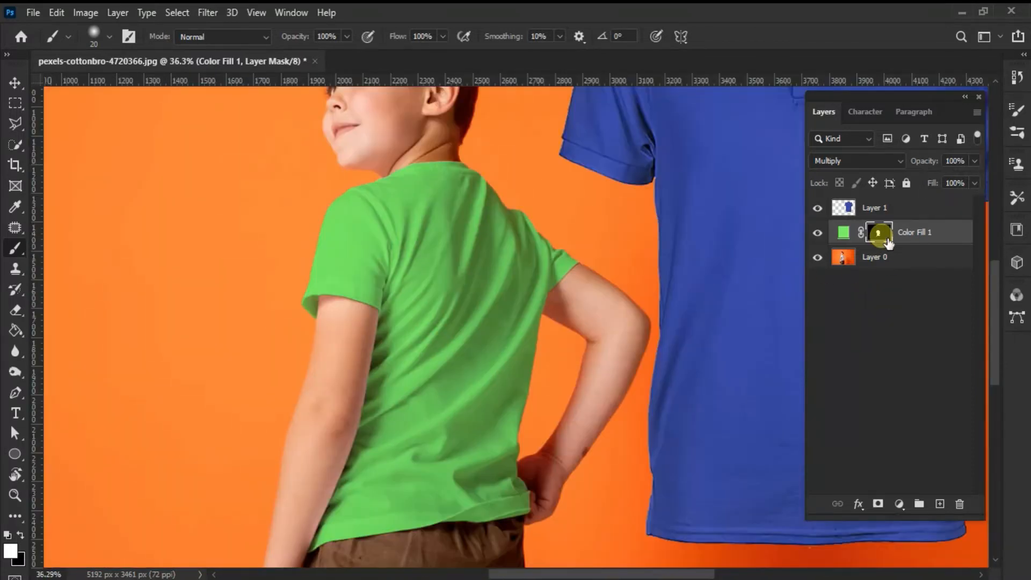
# Add a Levels adjustment layer with default settings above Color Fill 1 and close its properties.
pyautogui.click(842, 236)
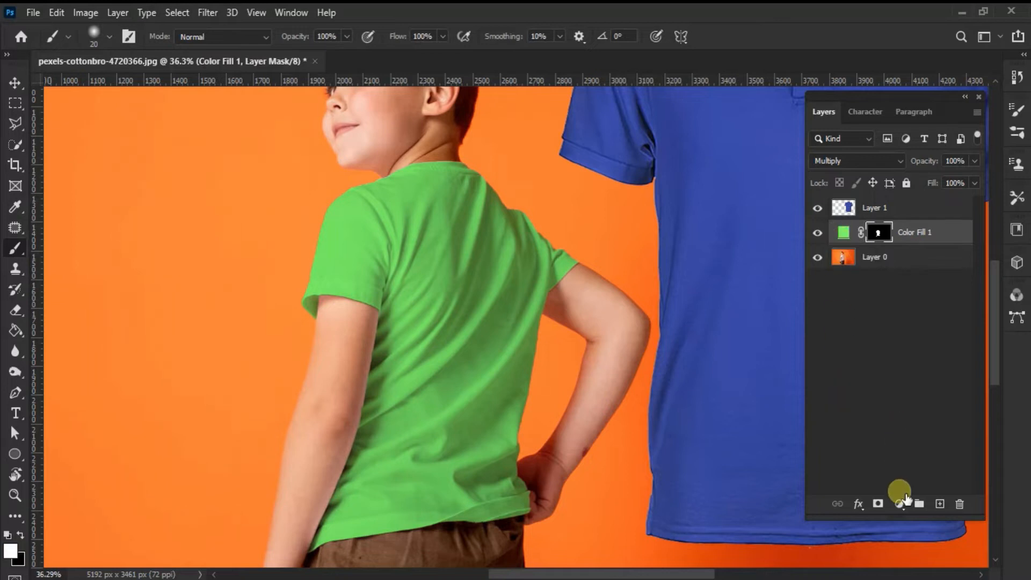
pyautogui.click(900, 505)
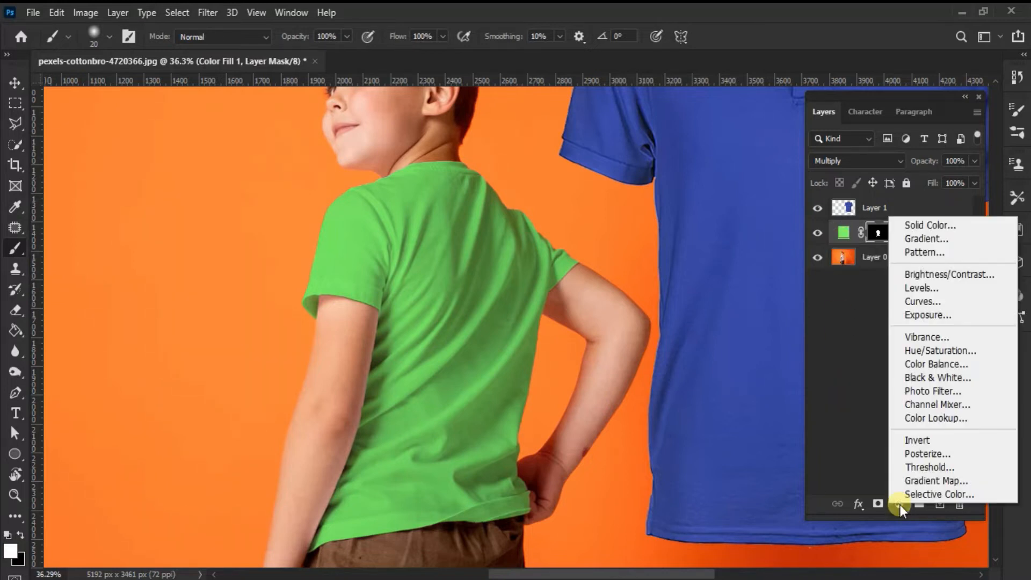
pyautogui.click(938, 294)
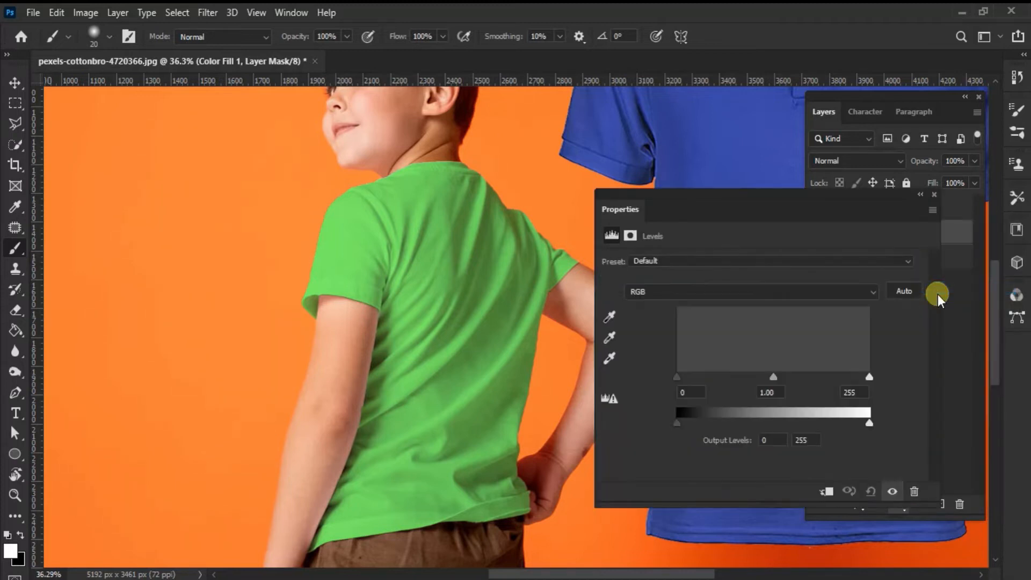
pyautogui.click(933, 194)
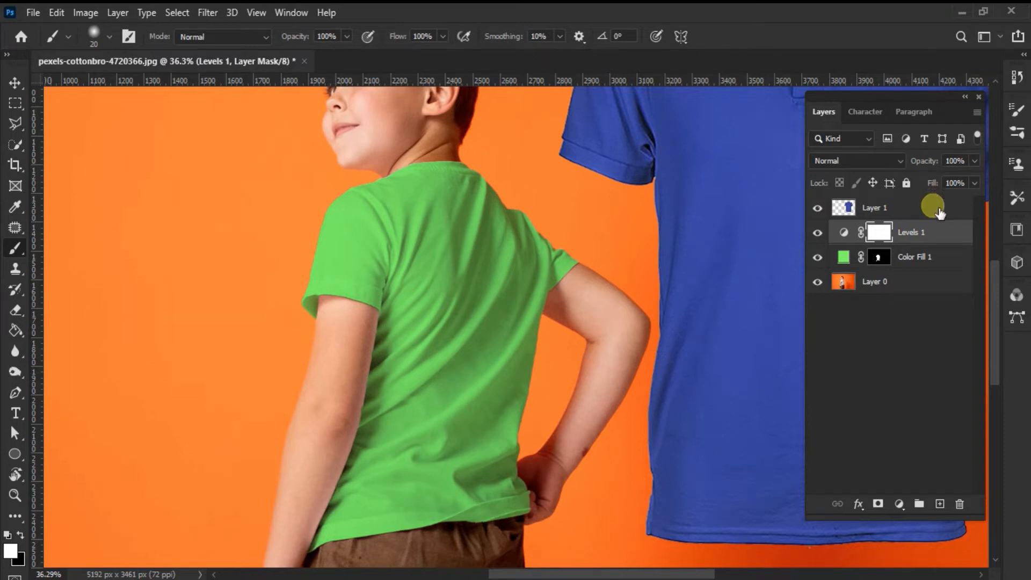
# Group the Levels 1 and Color Fill 1 layers and move the T-shirt mask from Color Fill 1 to the group.
pyautogui.keyDown('ctrl'); pyautogui.click(929, 258); pyautogui.keyUp('ctrl')
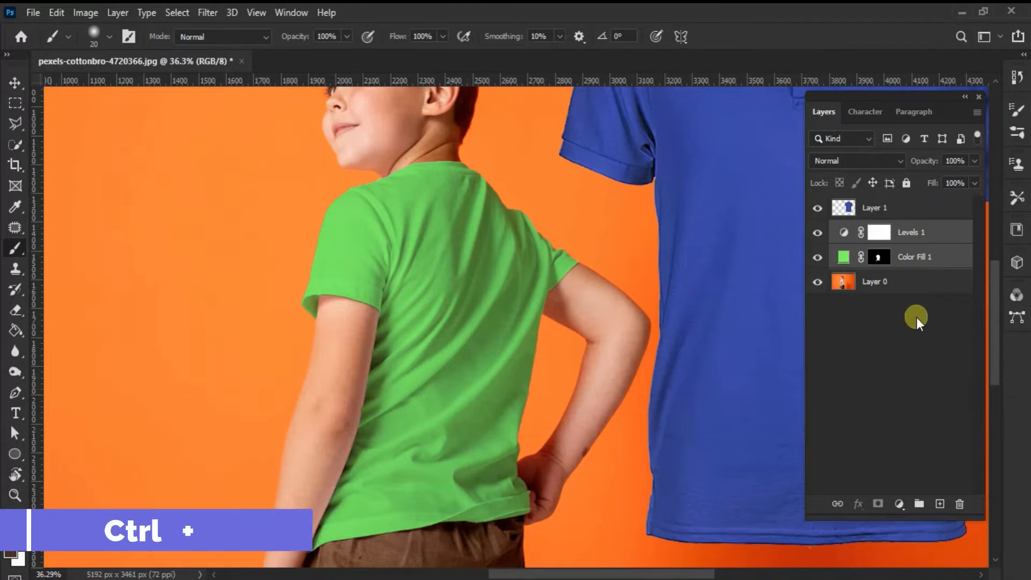
pyautogui.hotkey('ctrl', 'g')
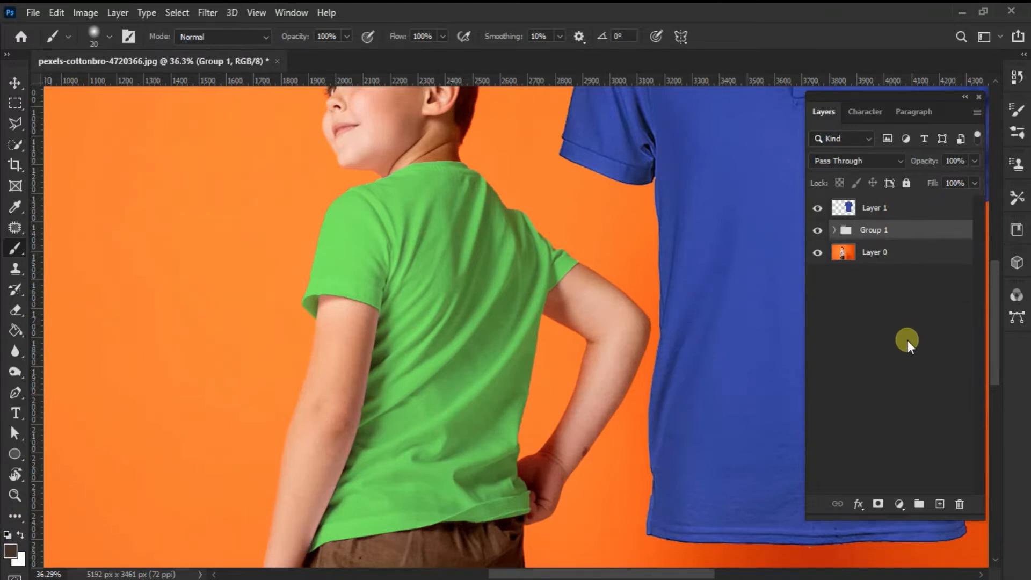
pyautogui.click(834, 230)
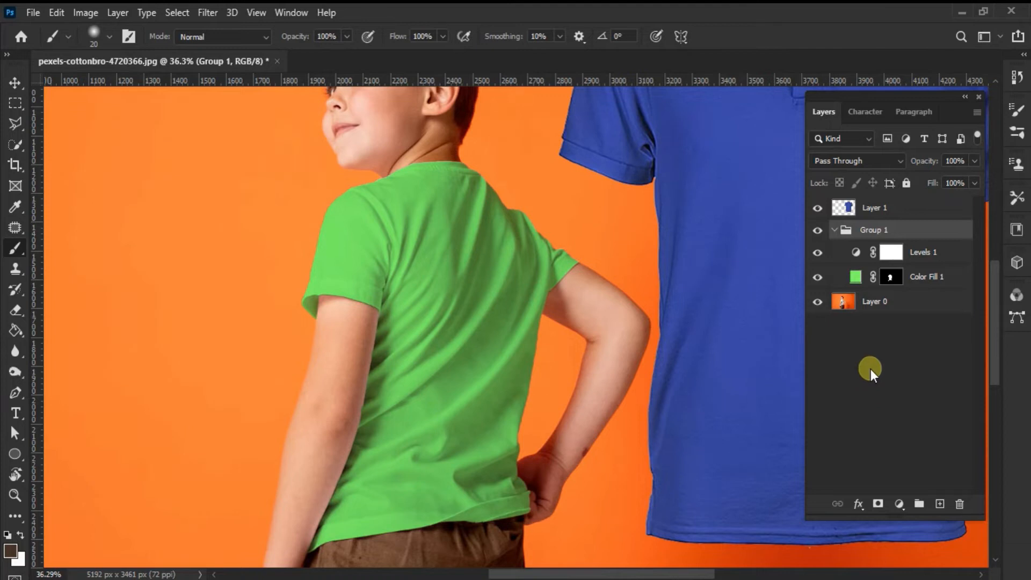
pyautogui.click(900, 279)
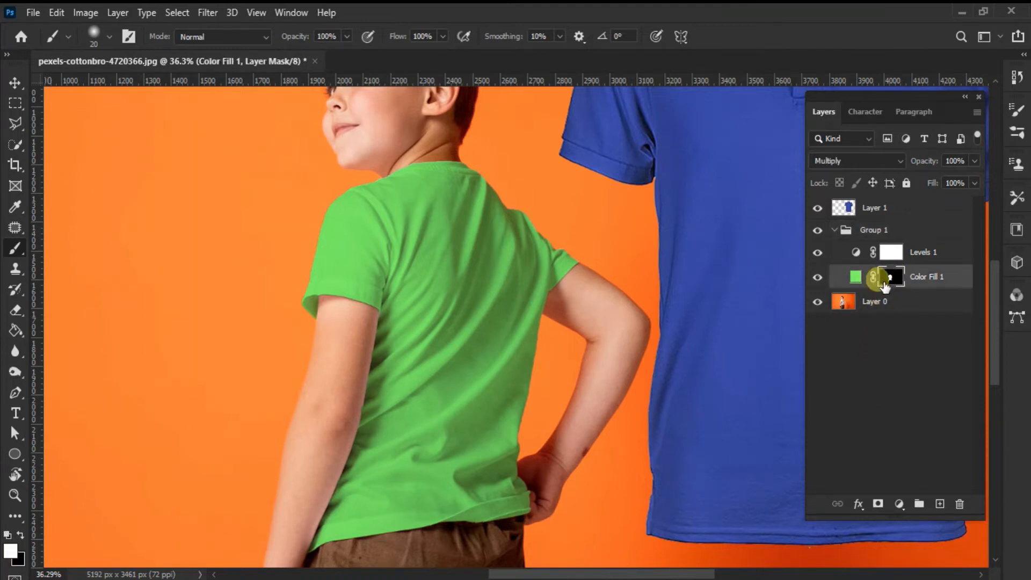
pyautogui.moveTo(898, 283); pyautogui.dragTo(909, 242)
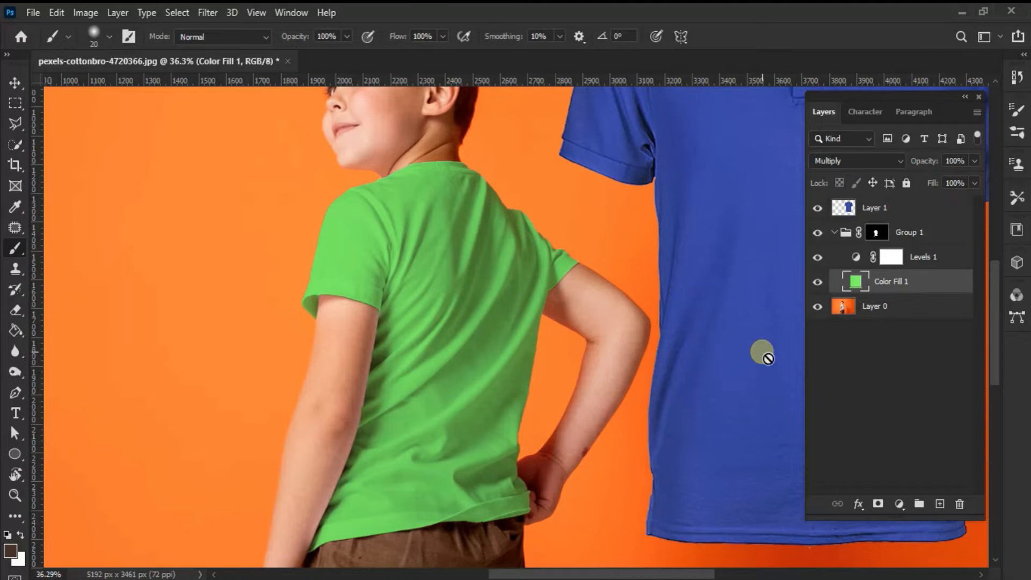
# Change the Color Fill 1 colour to blue (#5f80fe).
pyautogui.doubleClick(856, 281)
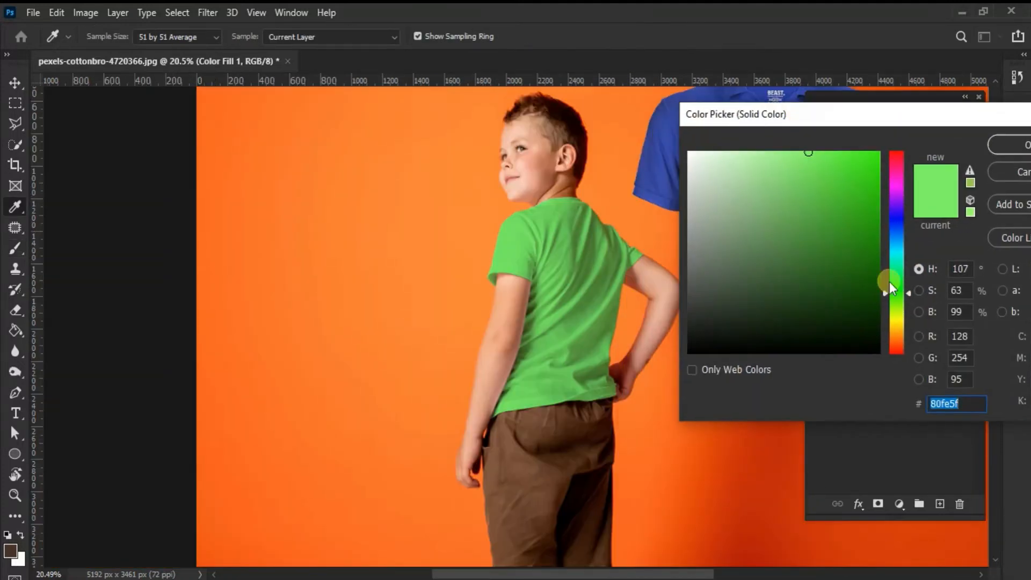
pyautogui.moveTo(910, 295)
pyautogui.mouseDown()
pyautogui.moveTo(924, 155)
pyautogui.moveTo(914, 225)
pyautogui.mouseUp()
pyautogui.click(865, 237)
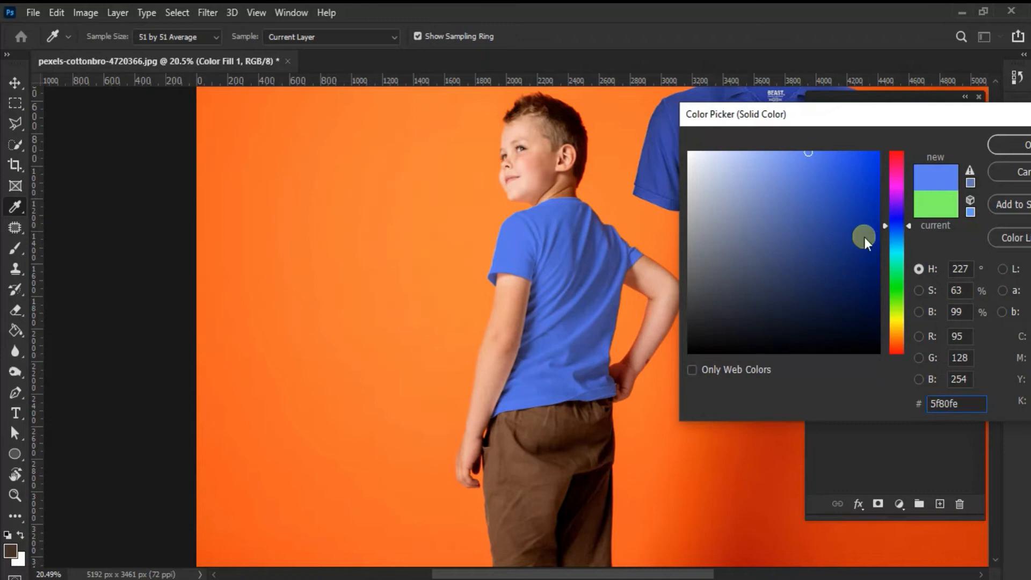
pyautogui.click(1018, 145)
pyautogui.scroll(-2, 636, 308)
pyautogui.scroll(3, 678, 302)
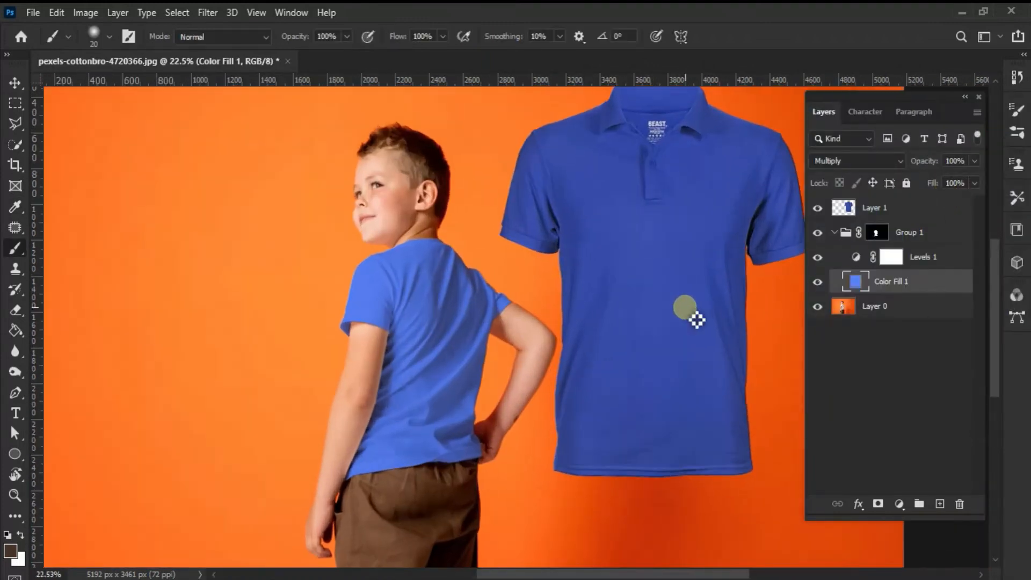
# With Layer 1 selected, open the foreground colour picker and set the eyedropper sample size to 31 by 31 Average.
pyautogui.click(873, 210)
pyautogui.press('i')
pyautogui.click(336, 428)
pyautogui.click(11, 550)
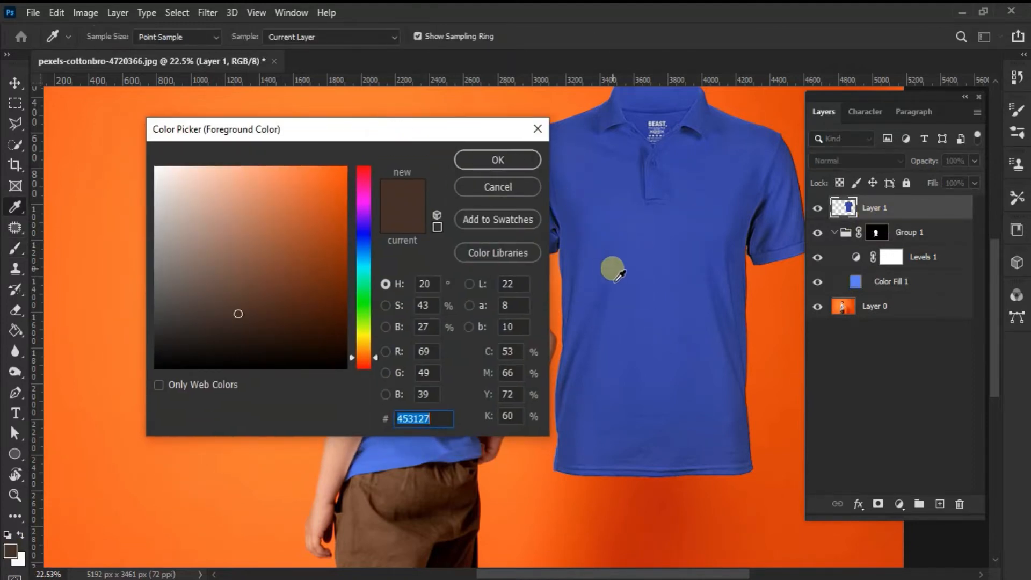
pyautogui.click(663, 286)
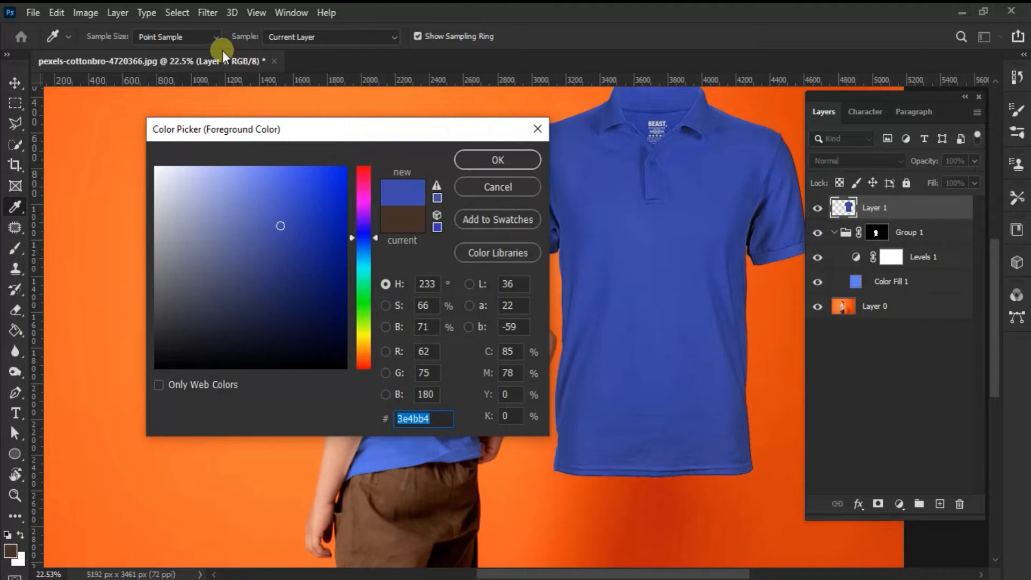
pyautogui.click(214, 38)
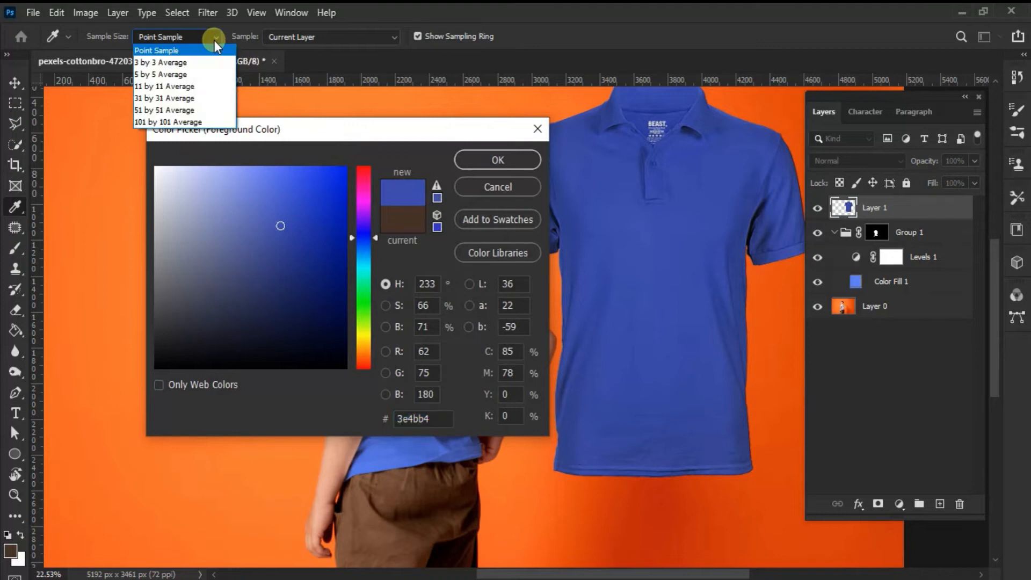
pyautogui.click(191, 97)
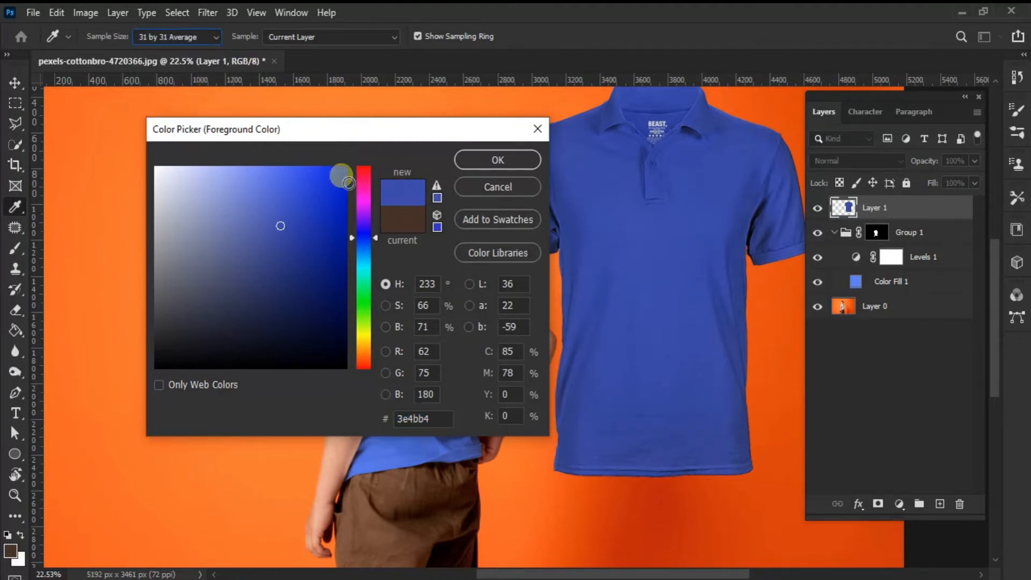
# Sample the blue polo shirt's body as the foreground colour and copy its hex code 3d4bb4.
pyautogui.moveTo(664, 312); pyautogui.dragTo(675, 275)
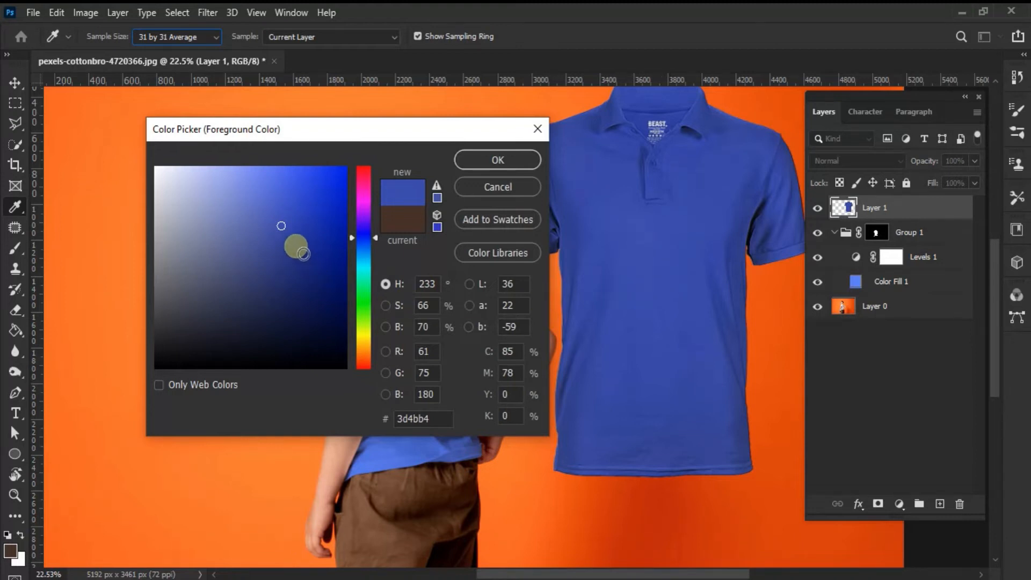
pyautogui.moveTo(437, 419); pyautogui.dragTo(392, 422)
pyautogui.hotkey('ctrl', 'c')
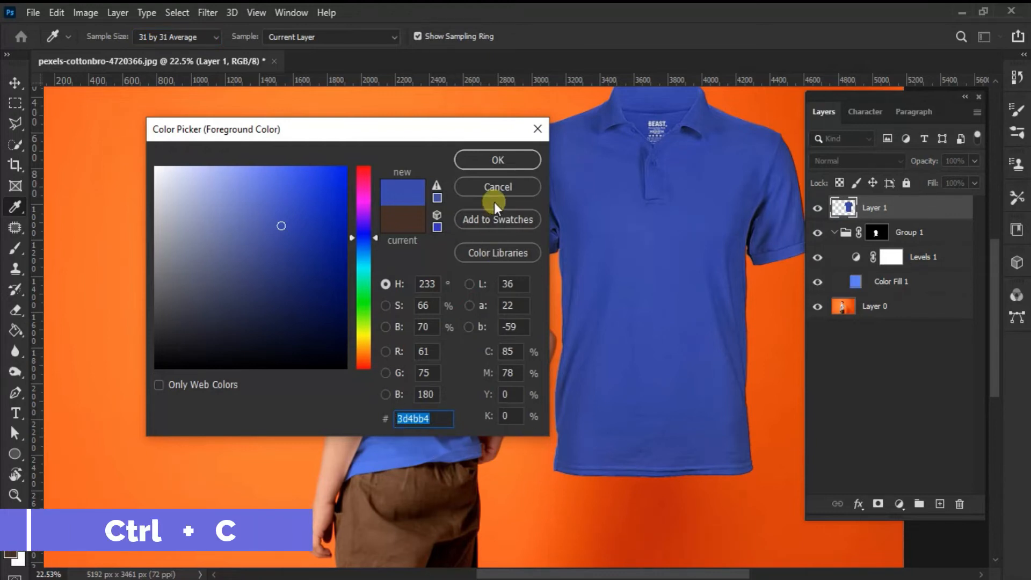
pyautogui.click(513, 163)
# Set the Color Fill 1 colour to the copied hex code 3d4bb4.
pyautogui.doubleClick(857, 280)
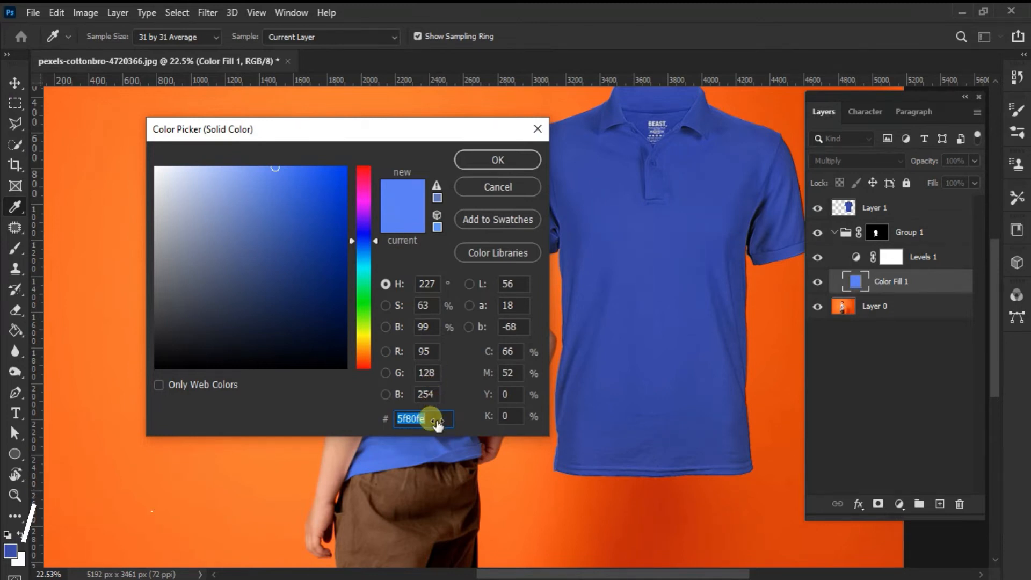
pyautogui.hotkey('ctrl', 'v')
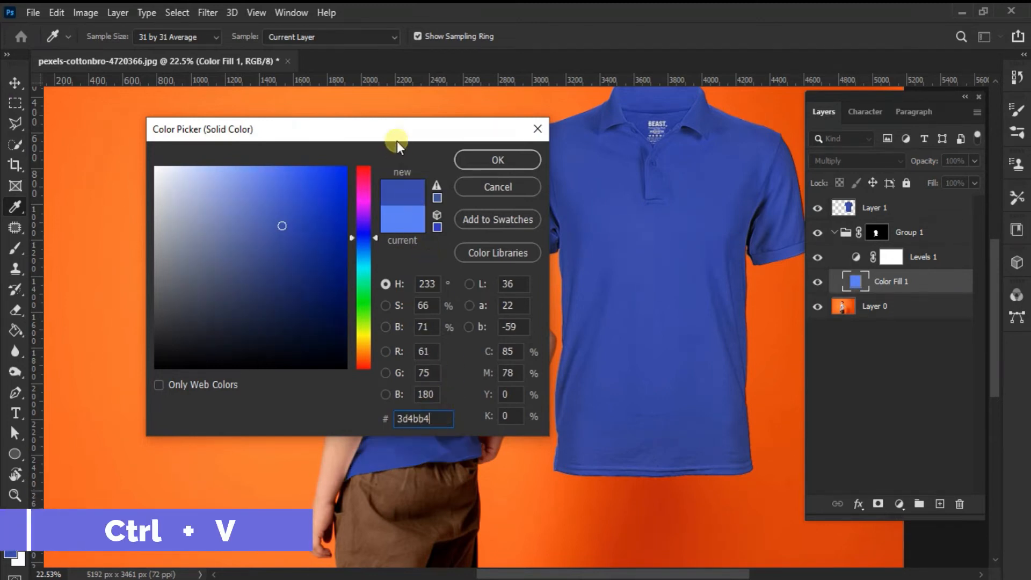
pyautogui.moveTo(393, 133); pyautogui.dragTo(830, 169)
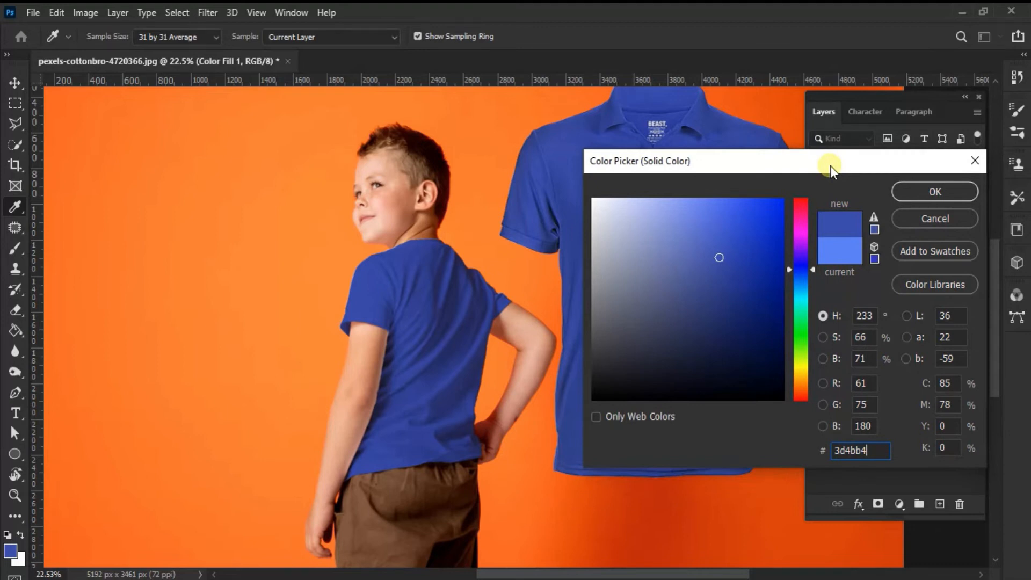
pyautogui.click(935, 191)
pyautogui.press('b')
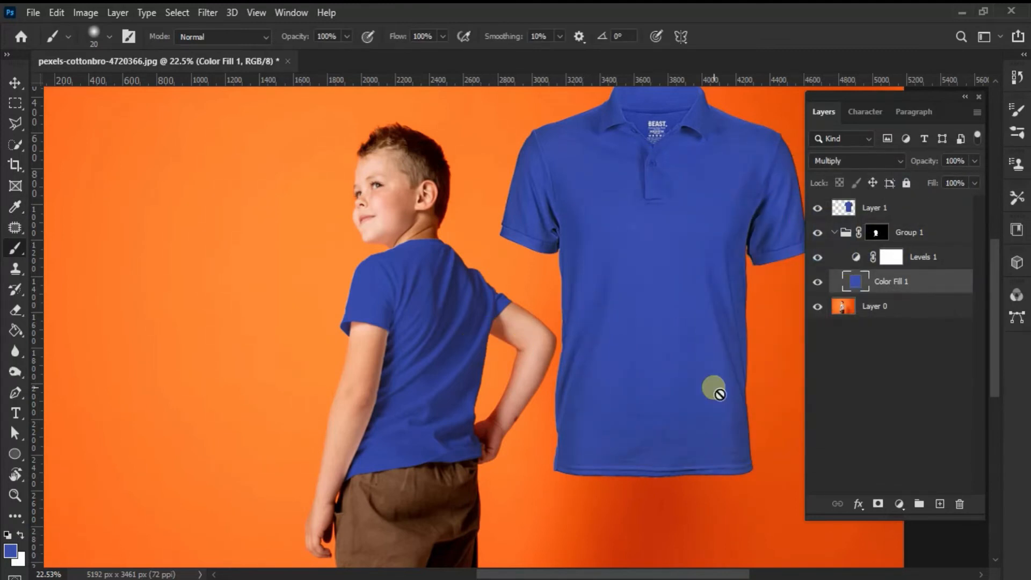
# Adjust Levels 1 to input levels 42, 1.18 and 248 with output levels 21 and 251 to match the blue polo.
pyautogui.doubleClick(857, 257)
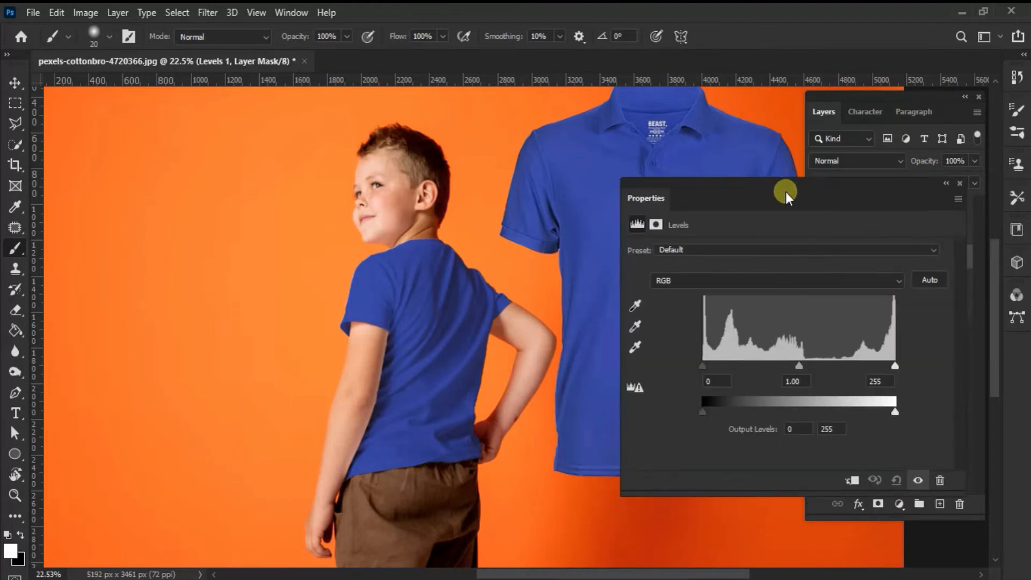
pyautogui.moveTo(785, 191); pyautogui.dragTo(864, 119)
pyautogui.moveTo(782, 293)
pyautogui.mouseDown()
pyautogui.moveTo(807, 288)
pyautogui.moveTo(790, 285)
pyautogui.mouseUp()
pyautogui.scroll(1, 607, 405)
pyautogui.moveTo(789, 294); pyautogui.dragTo(782, 294)
pyautogui.moveTo(881, 294); pyautogui.dragTo(869, 294)
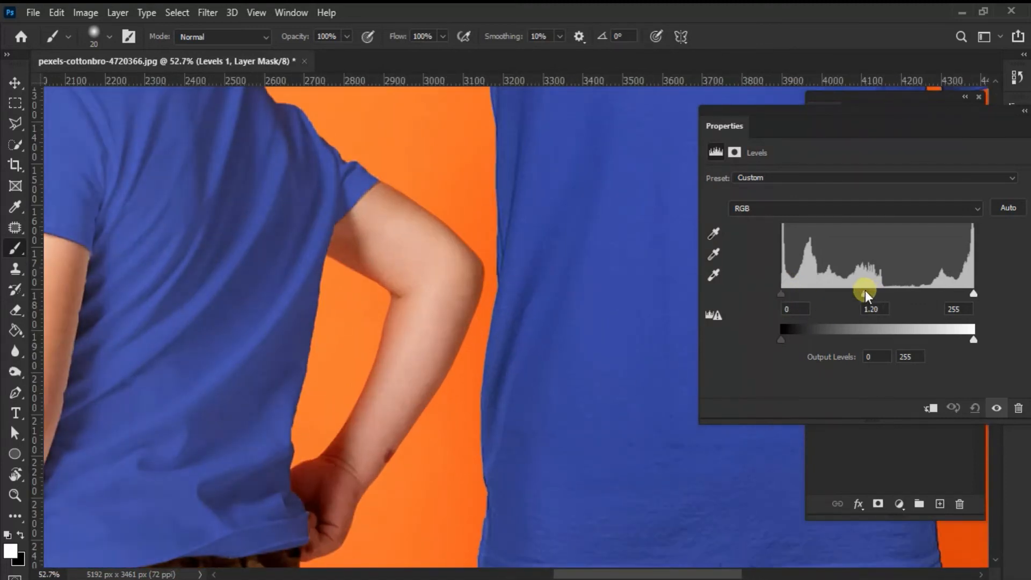
pyautogui.moveTo(974, 294); pyautogui.dragTo(969, 294)
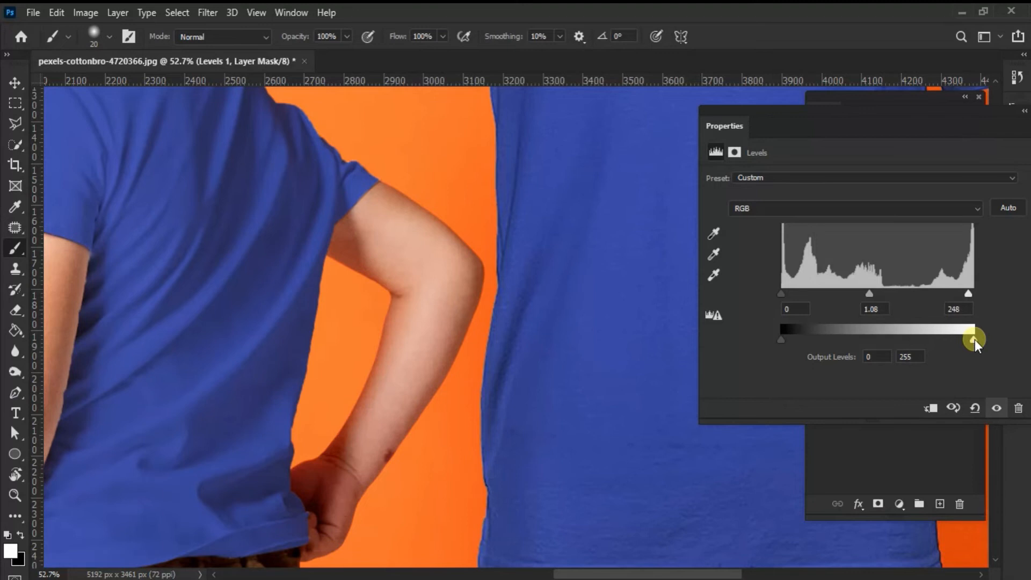
pyautogui.moveTo(965, 336); pyautogui.dragTo(970, 337)
pyautogui.scroll(-3, 587, 392)
pyautogui.scroll(2, 644, 397)
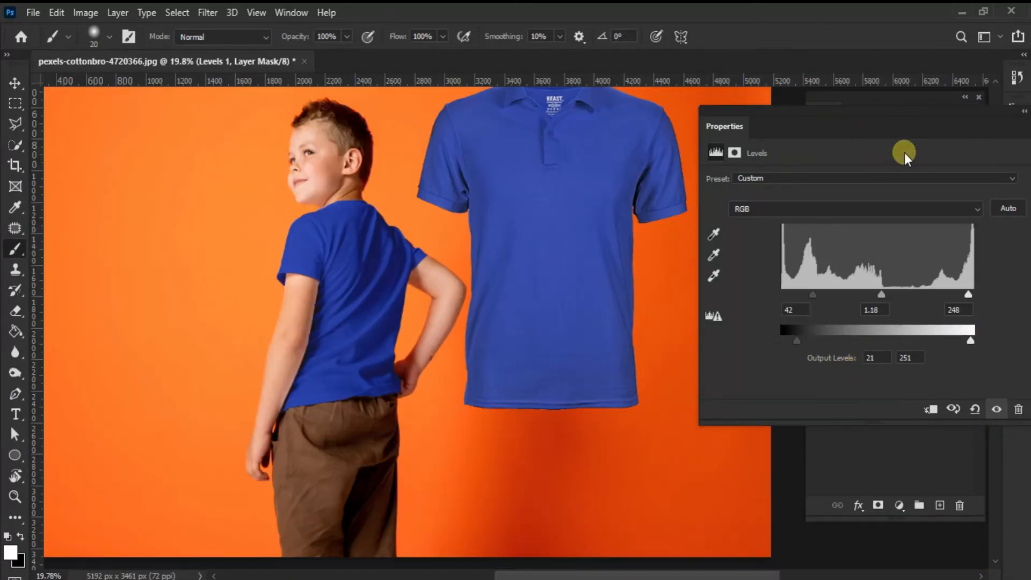
pyautogui.moveTo(908, 120); pyautogui.dragTo(761, 119)
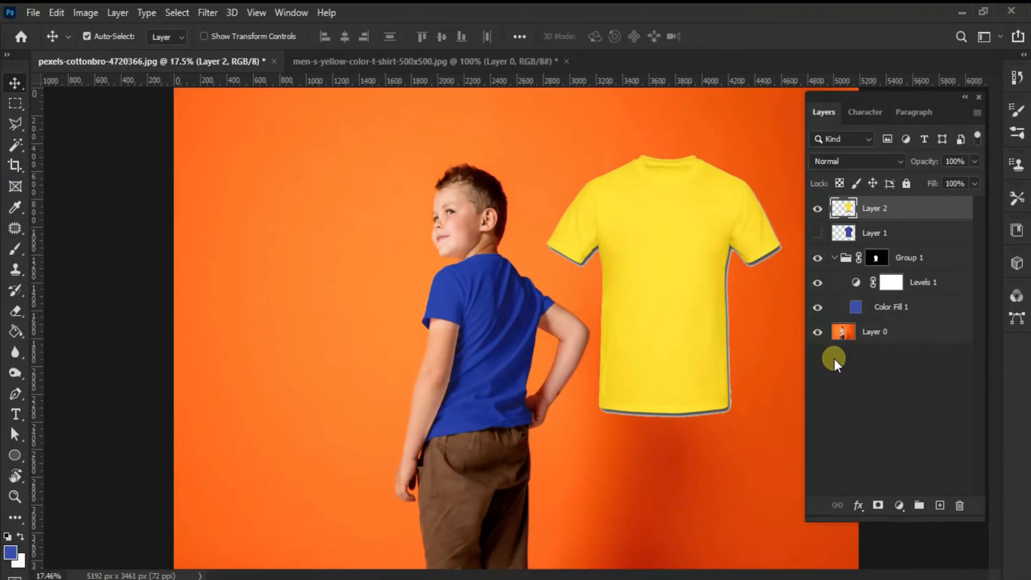
# Sample the yellow T-shirt on Layer 2 with a 31 by 31 average and copy hex code fdec2c without changing the foreground colour.
pyautogui.scroll(2, 695, 305)
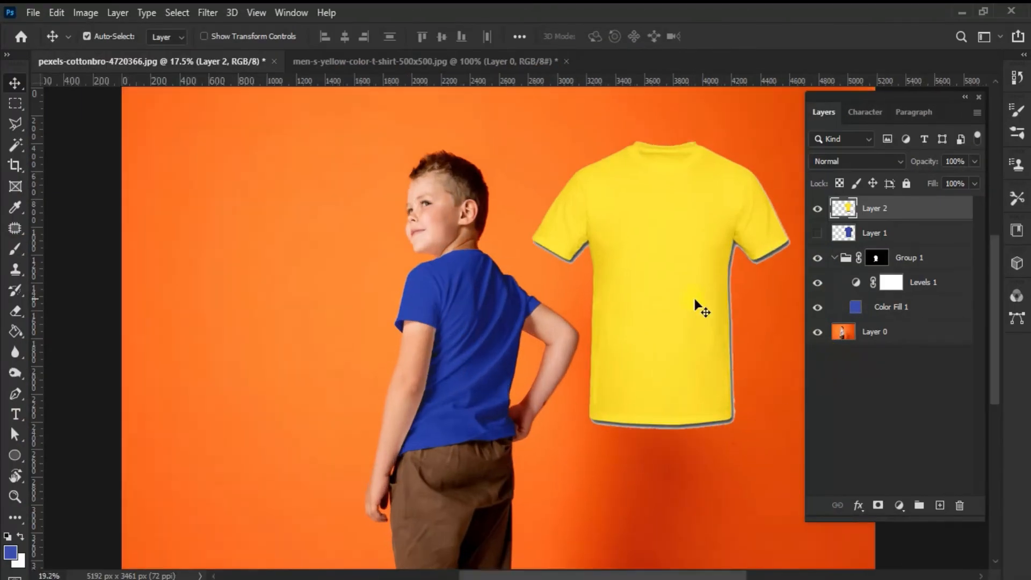
pyautogui.scroll(1, 546, 375)
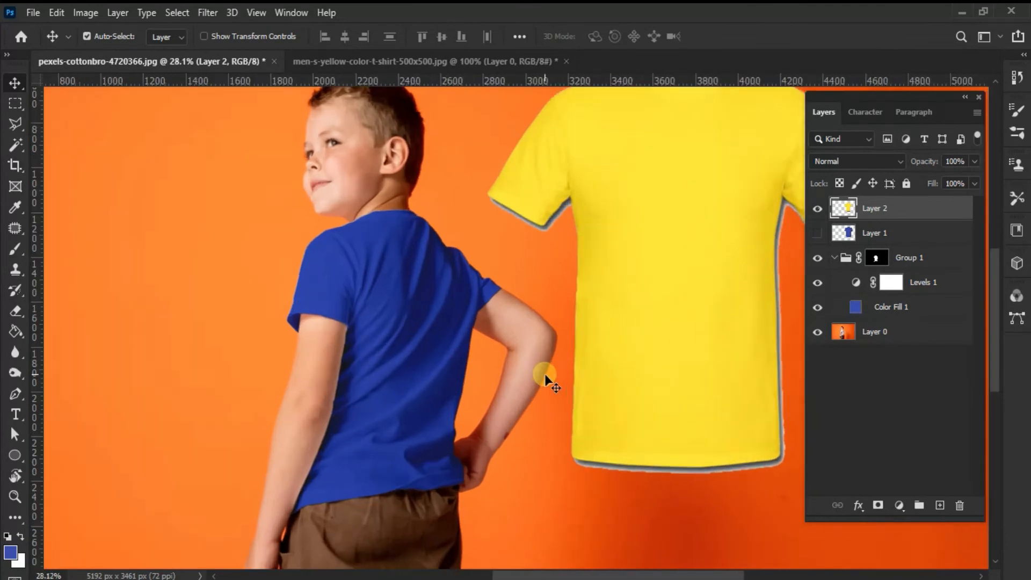
pyautogui.click(11, 552)
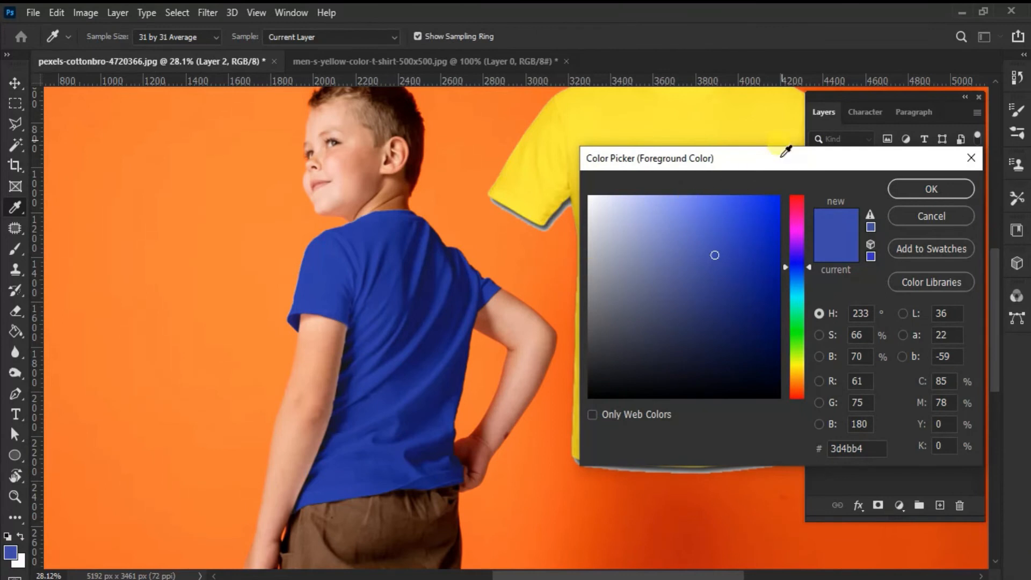
pyautogui.moveTo(797, 159); pyautogui.dragTo(302, 164)
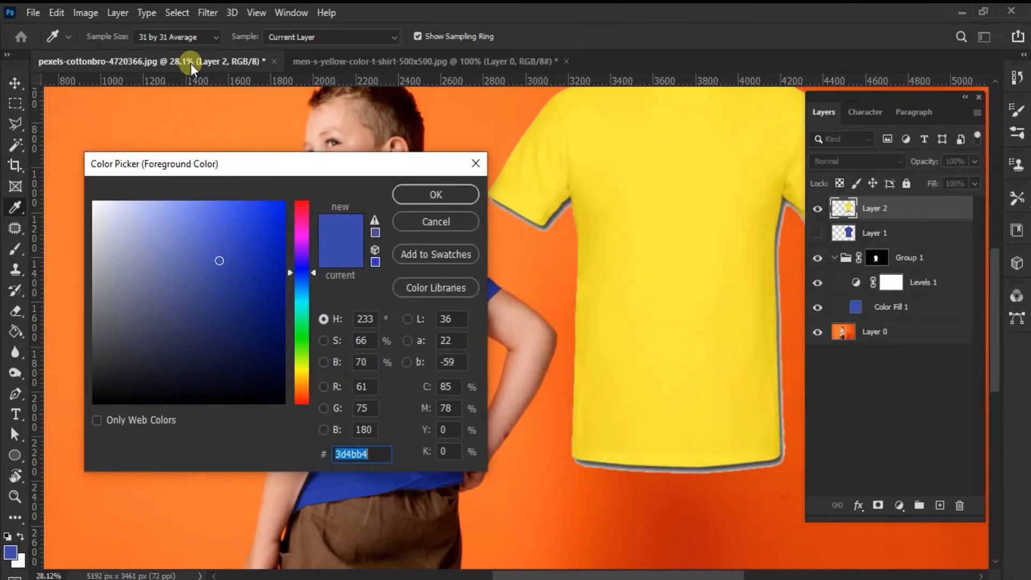
pyautogui.click(214, 38)
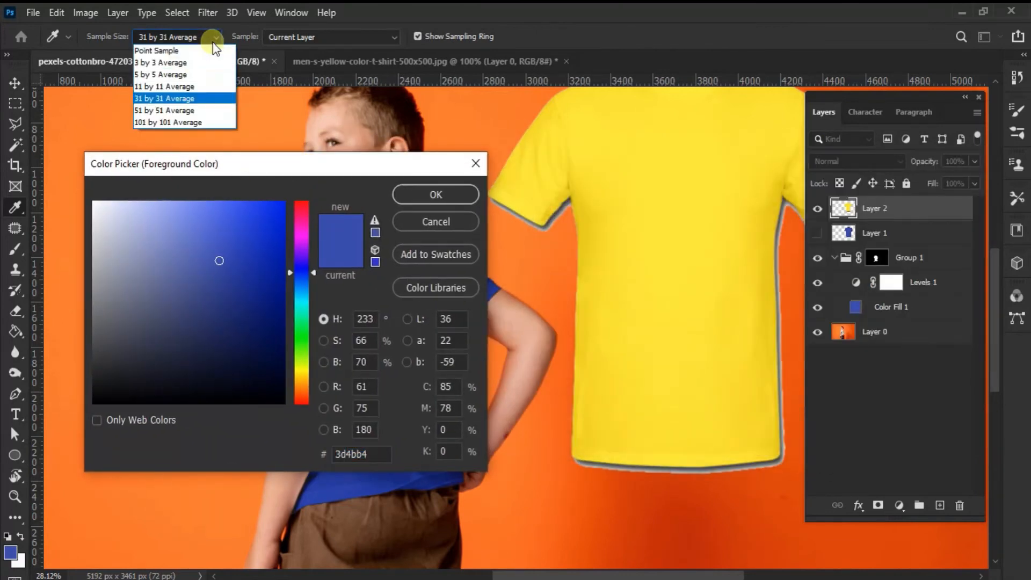
pyautogui.click(180, 98)
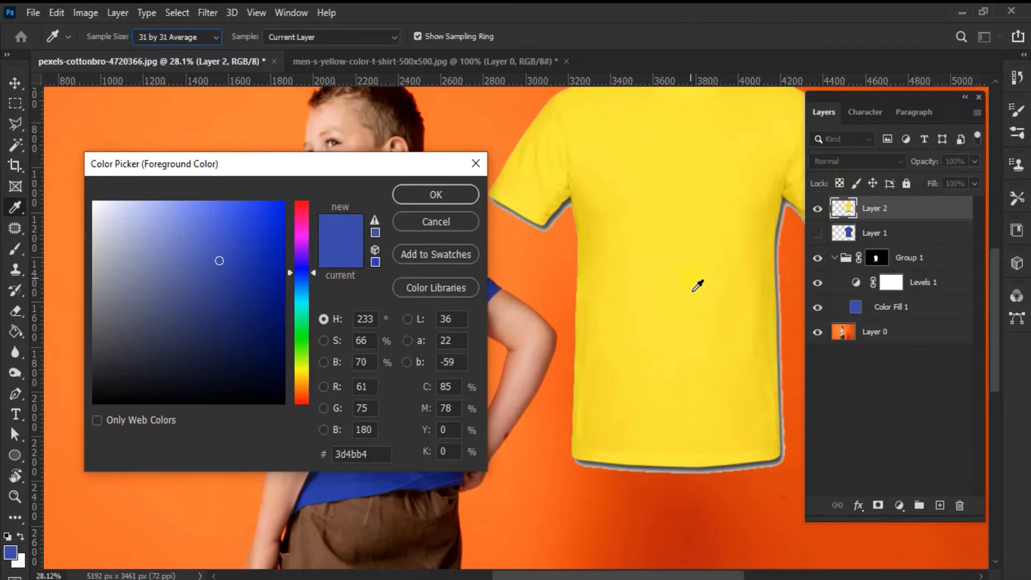
pyautogui.click(693, 291)
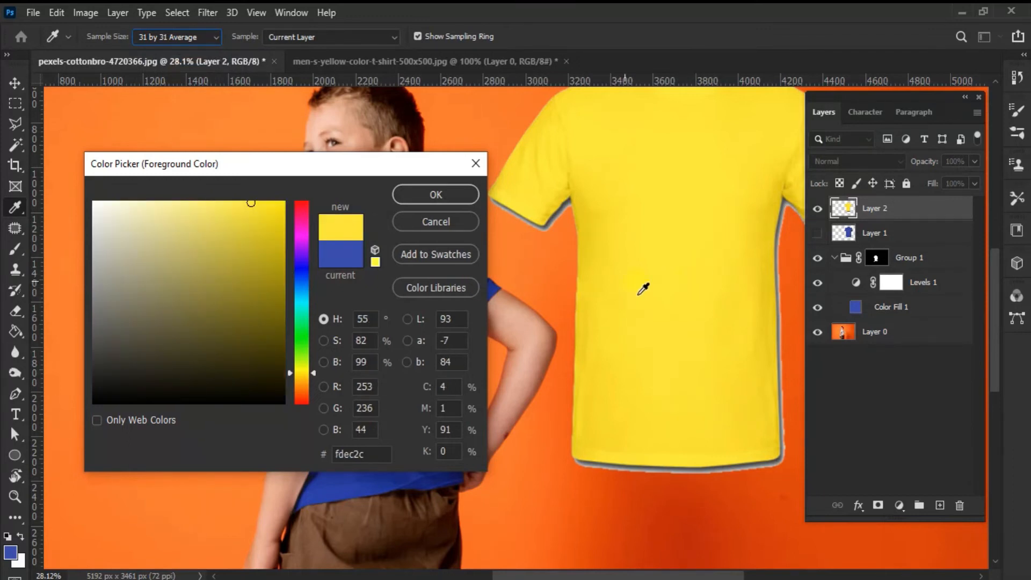
pyautogui.click(385, 456)
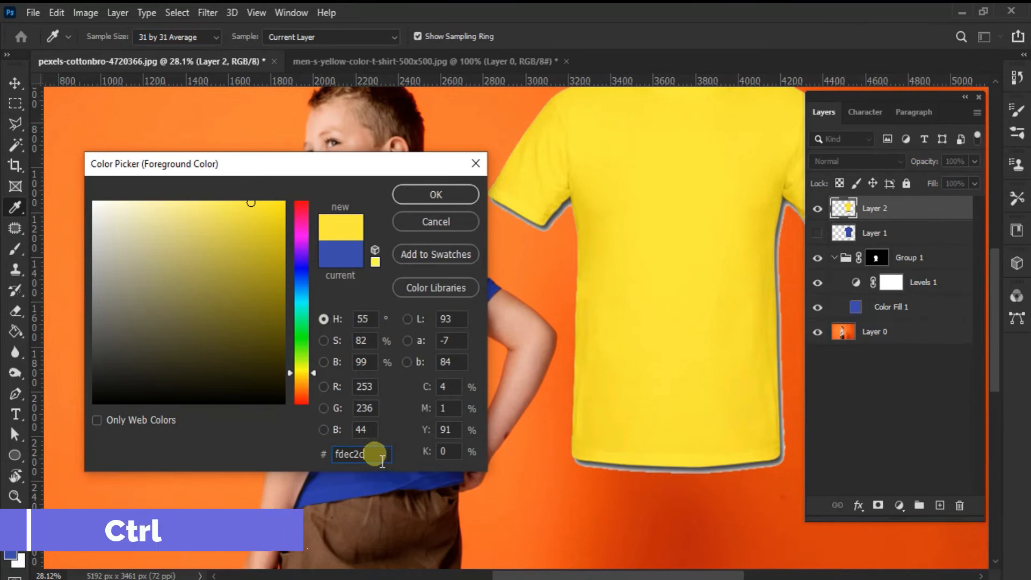
pyautogui.moveTo(379, 455); pyautogui.dragTo(316, 457)
pyautogui.hotkey('ctrl', 'c')
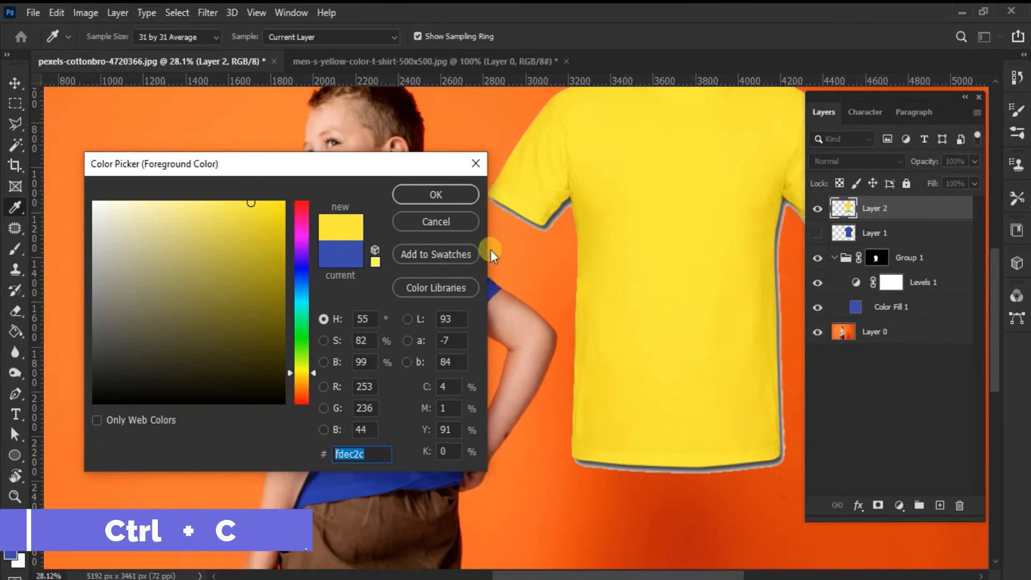
pyautogui.click(475, 164)
pyautogui.press('v')
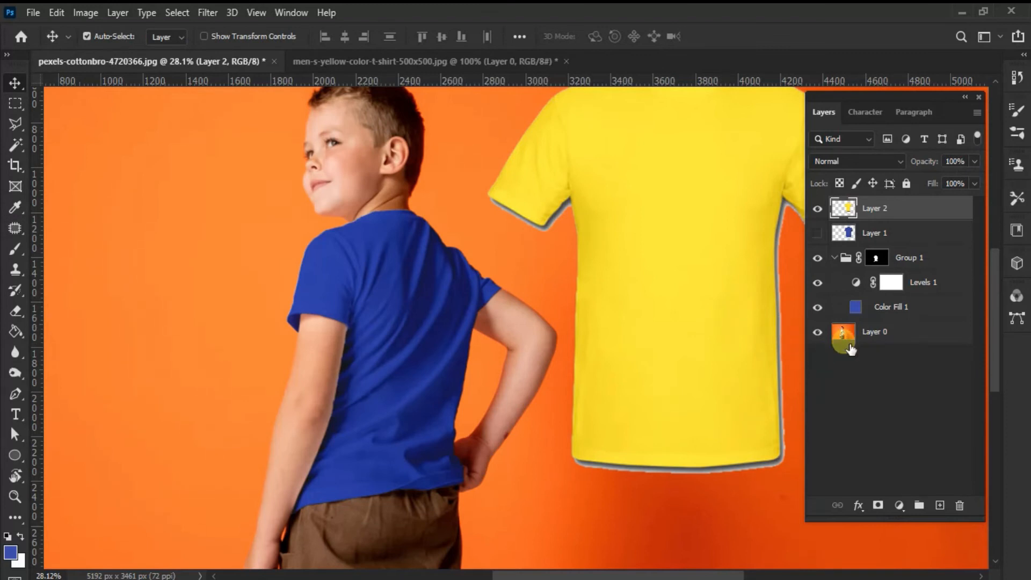
# Set the Color Fill 1 colour to the copied yellow hex code fdec2c.
pyautogui.click(862, 309)
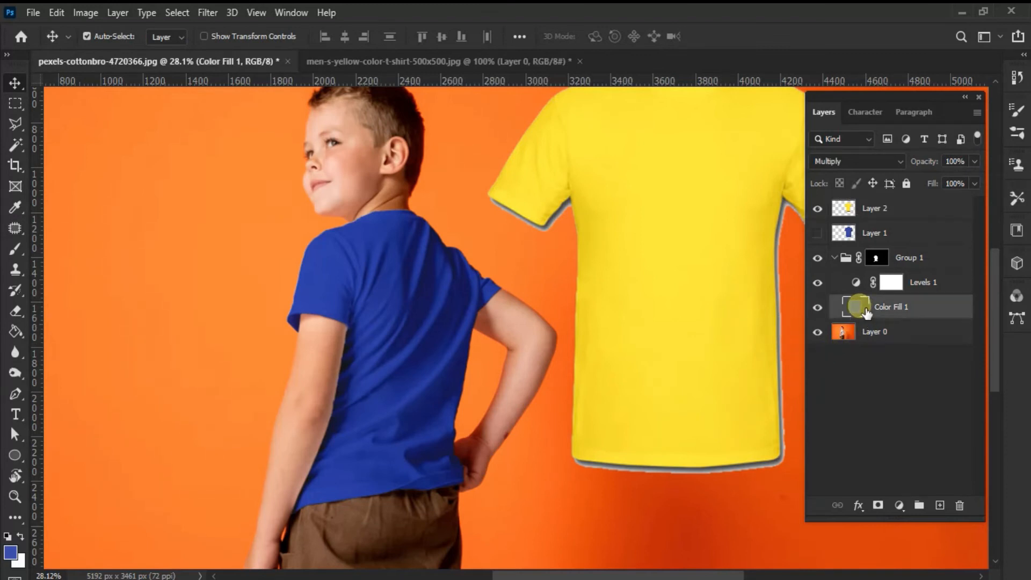
pyautogui.doubleClick(858, 307)
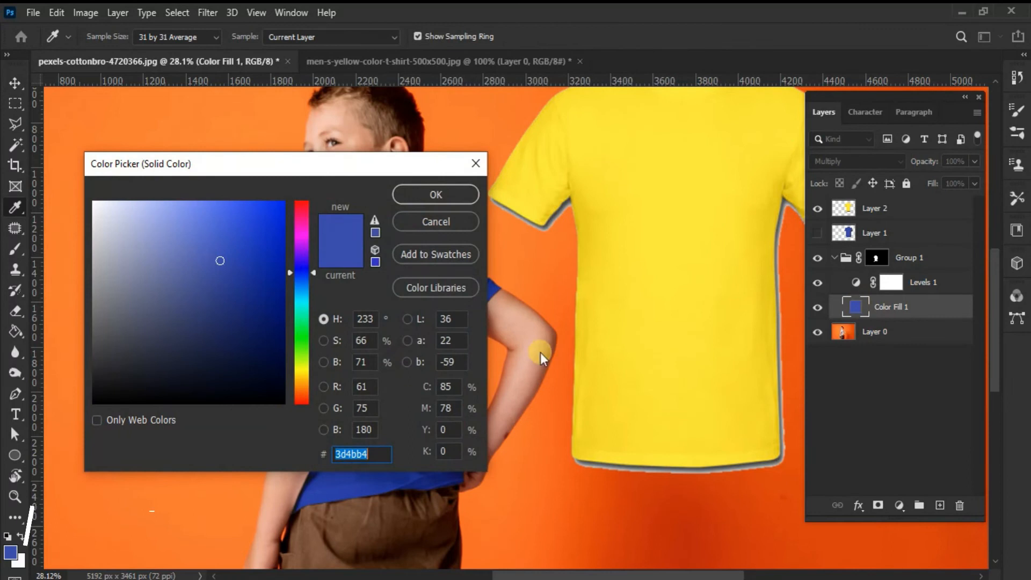
pyautogui.hotkey('ctrl', 'v')
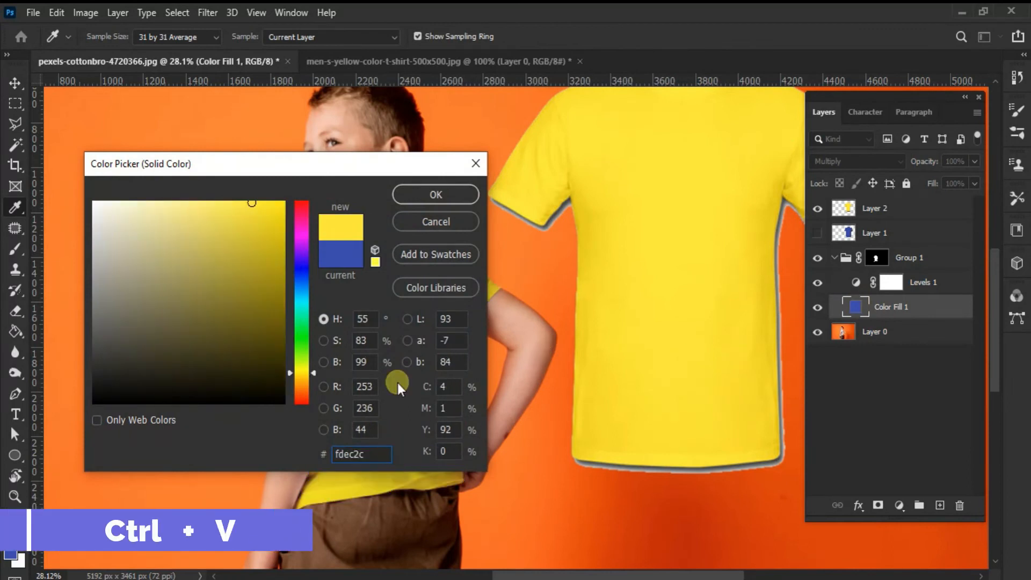
pyautogui.moveTo(392, 173); pyautogui.dragTo(872, 224)
pyautogui.click(913, 246)
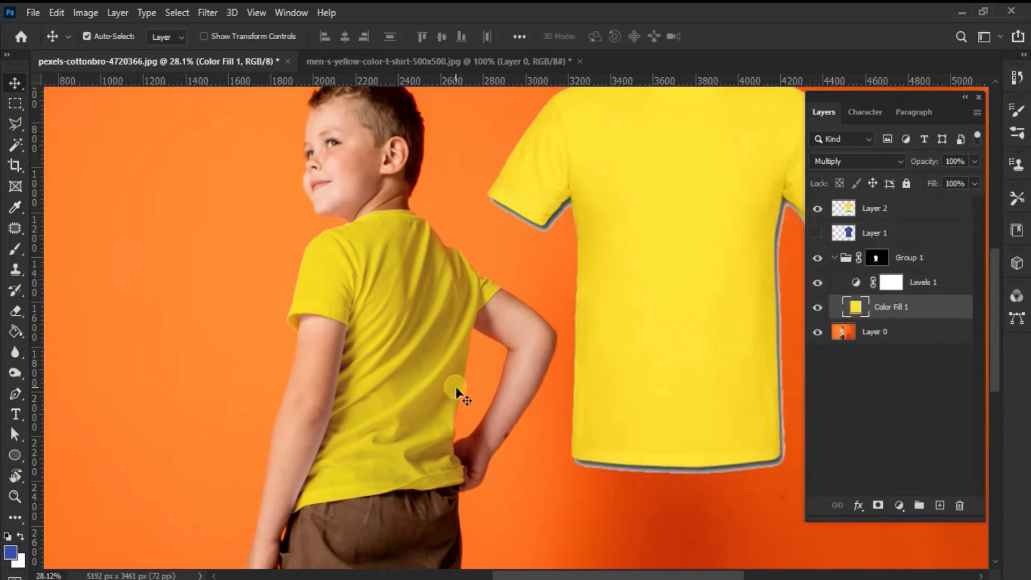
# Fine-tune Levels 1 to input levels 43, 1.18 and 248 with output levels 17 and 255, and close its properties.
pyautogui.doubleClick(858, 283)
pyautogui.moveTo(721, 124); pyautogui.dragTo(885, 183)
pyautogui.moveTo(830, 366)
pyautogui.mouseDown()
pyautogui.moveTo(815, 366)
pyautogui.moveTo(828, 367)
pyautogui.mouseUp()
pyautogui.moveTo(985, 411)
pyautogui.mouseDown()
pyautogui.moveTo(969, 410)
pyautogui.moveTo(988, 410)
pyautogui.mouseUp()
pyautogui.click(808, 409)
pyautogui.moveTo(808, 408)
pyautogui.mouseDown()
pyautogui.moveTo(824, 421)
pyautogui.moveTo(811, 412)
pyautogui.mouseUp()
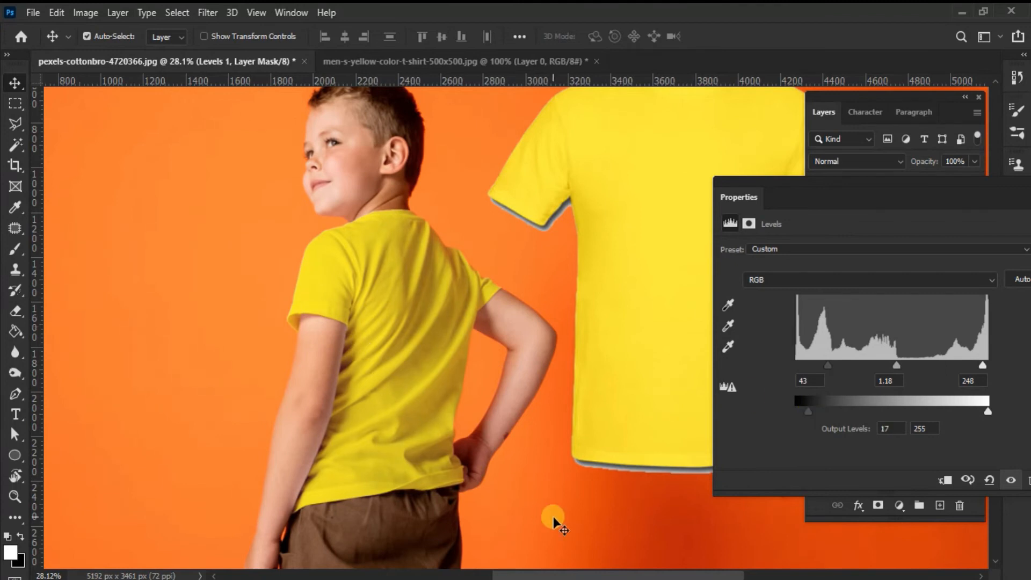
pyautogui.moveTo(860, 185); pyautogui.dragTo(703, 179)
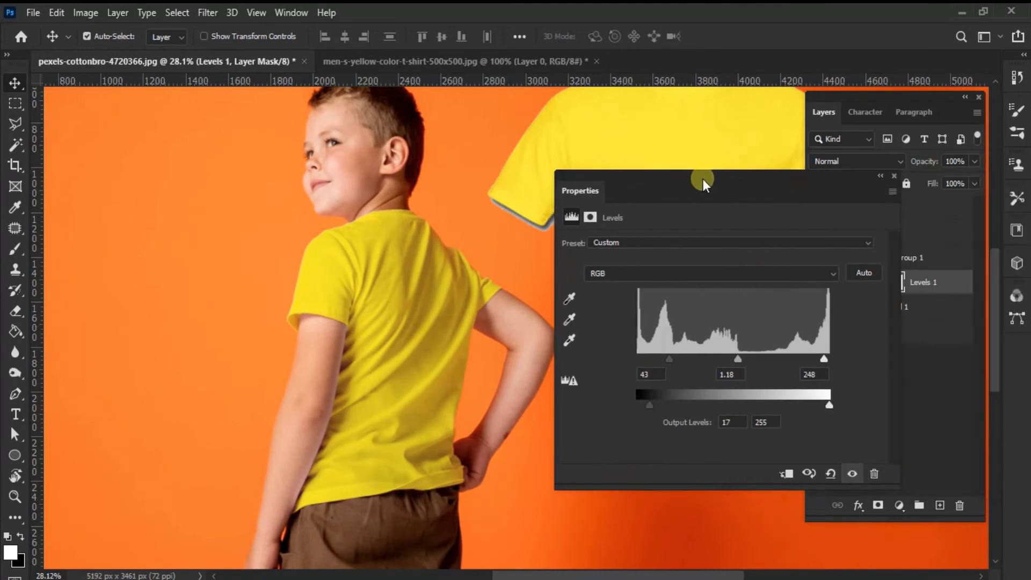
pyautogui.click(893, 176)
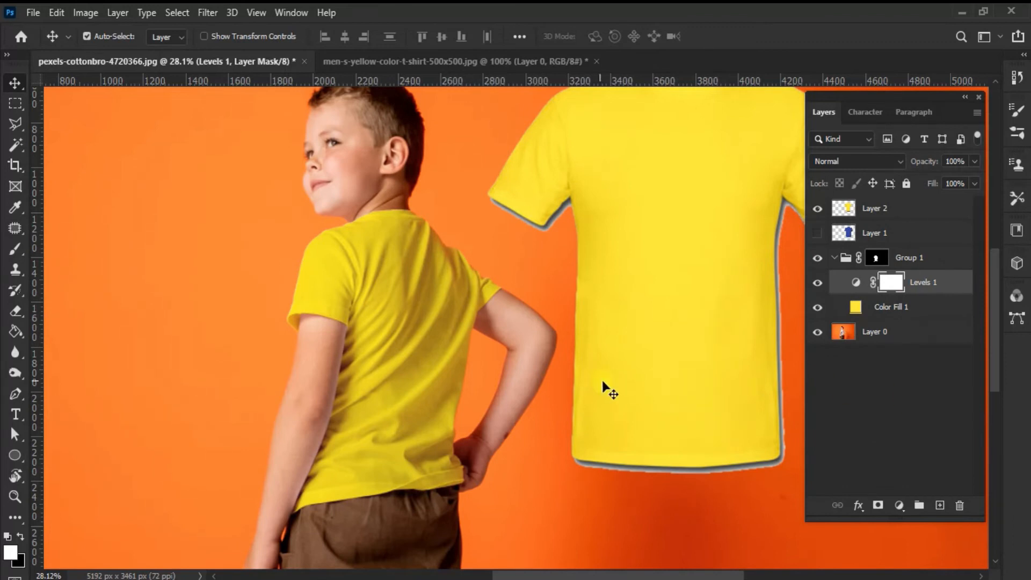
# Hide the yellow reference T-shirt on Layer 2.
pyautogui.scroll(-2, 603, 392)
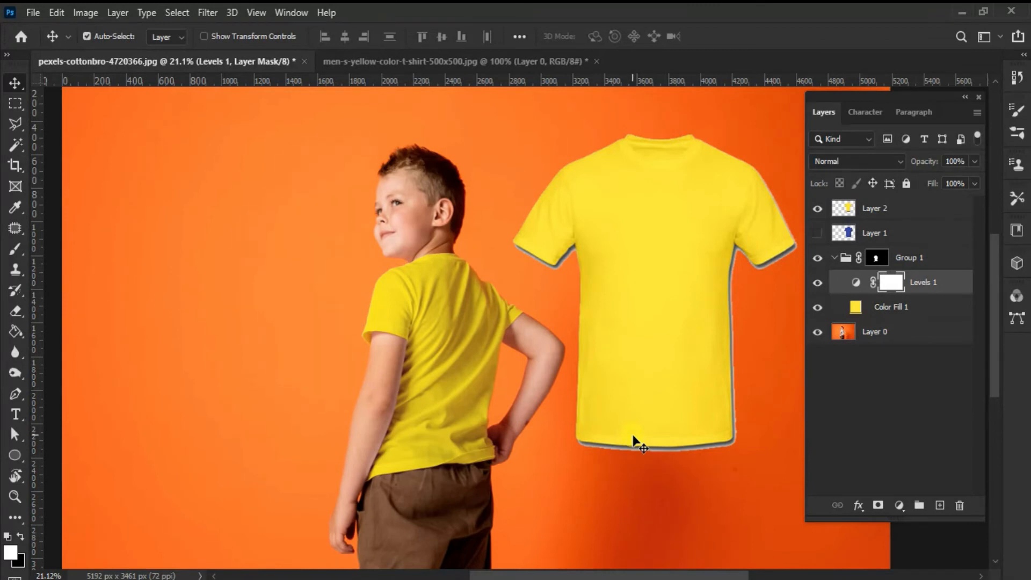
pyautogui.scroll(1, 634, 441)
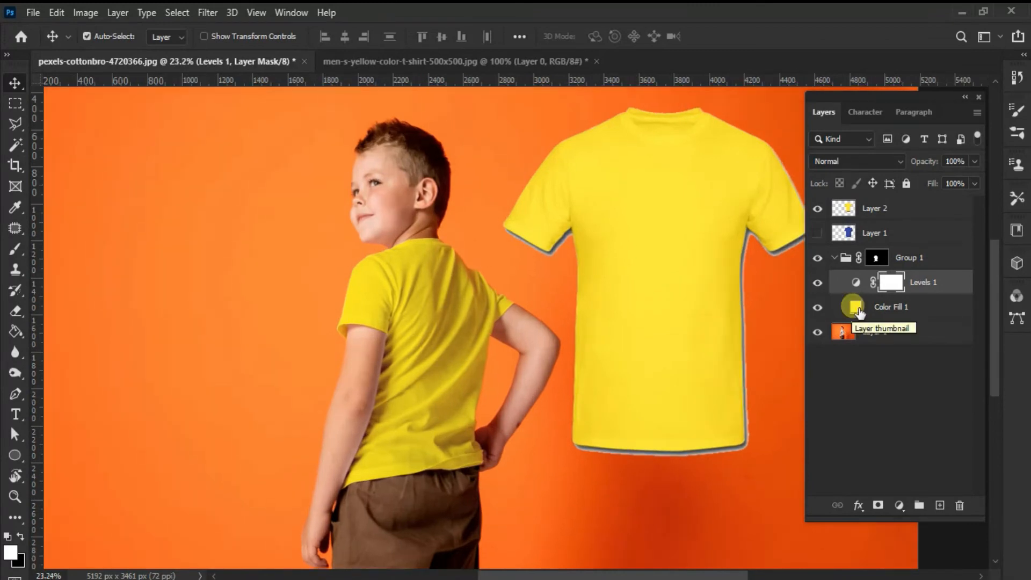
pyautogui.click(817, 209)
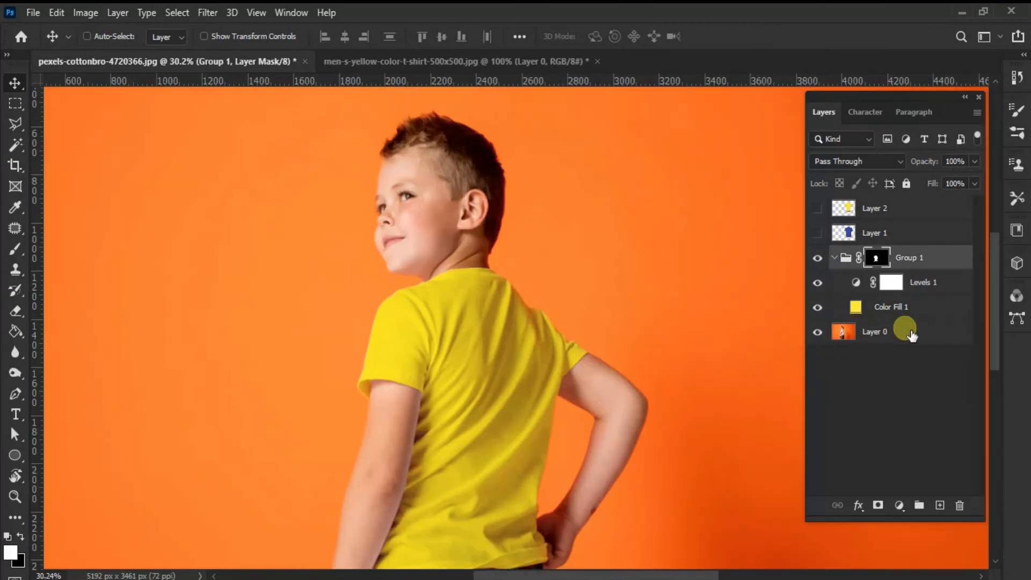
# Stamp all visible layers into a new merged layer above Group 1 and hide that layer.
pyautogui.hotkey('ctrl', 'alt', 'shift', 'e')
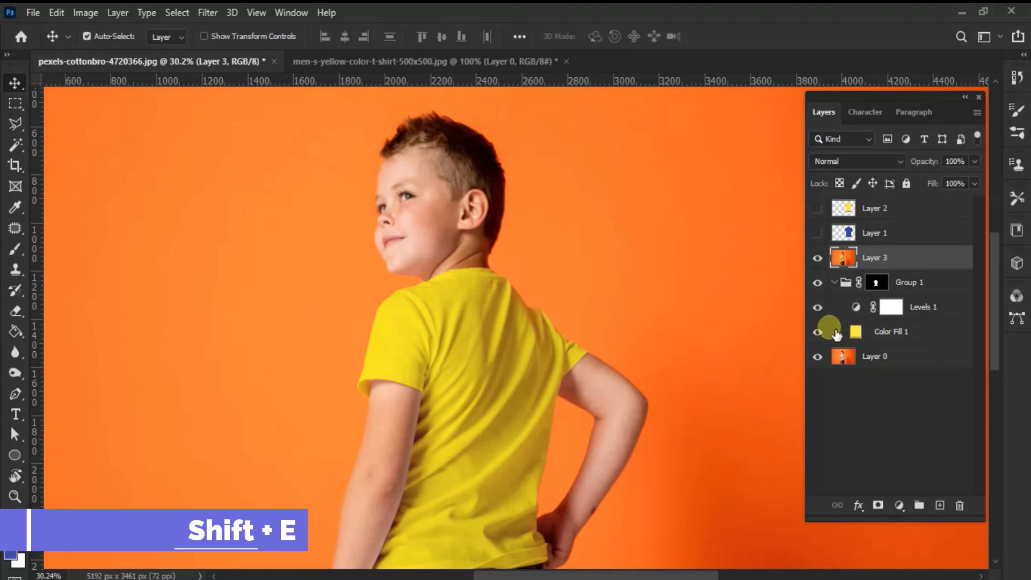
pyautogui.click(824, 263)
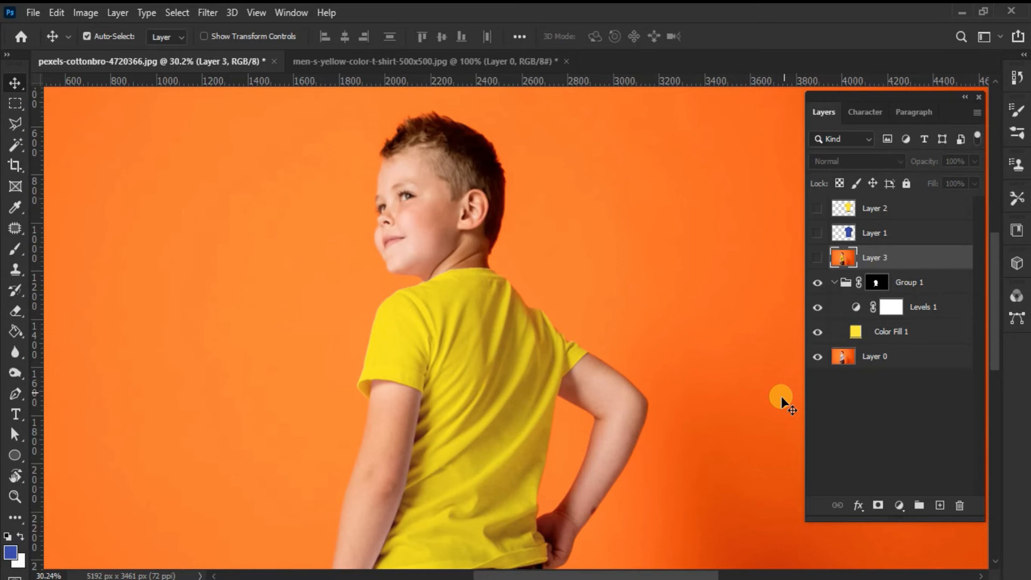
# Set the Color Fill 1 colour to pure black, hex 000000.
pyautogui.doubleClick(864, 334)
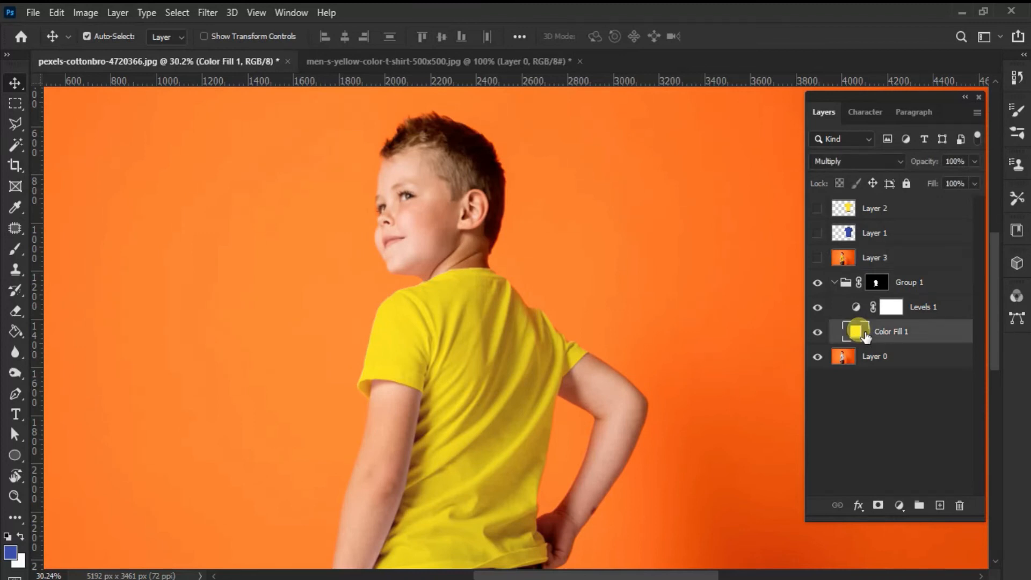
pyautogui.moveTo(740, 361); pyautogui.dragTo(563, 461)
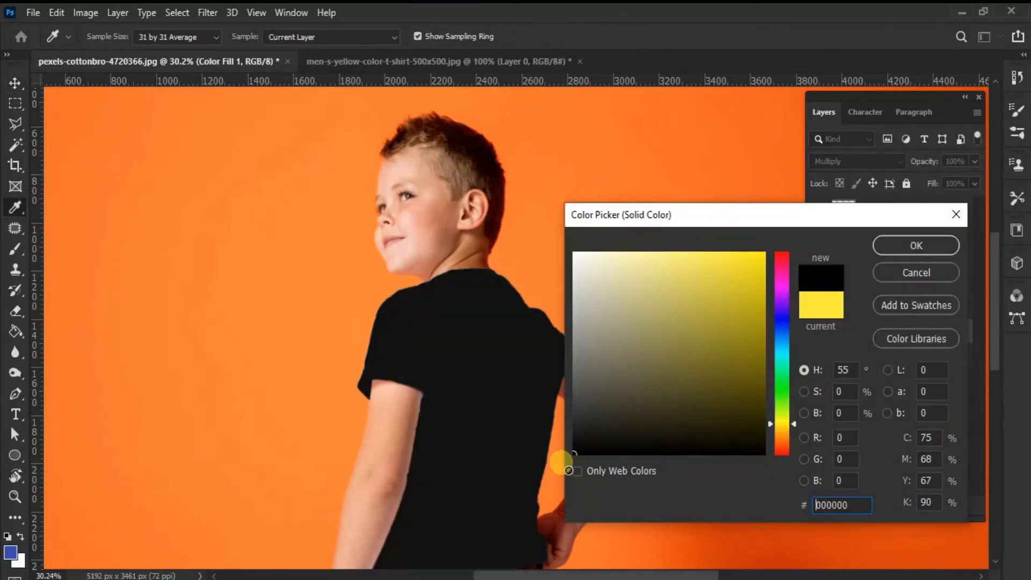
pyautogui.click(883, 251)
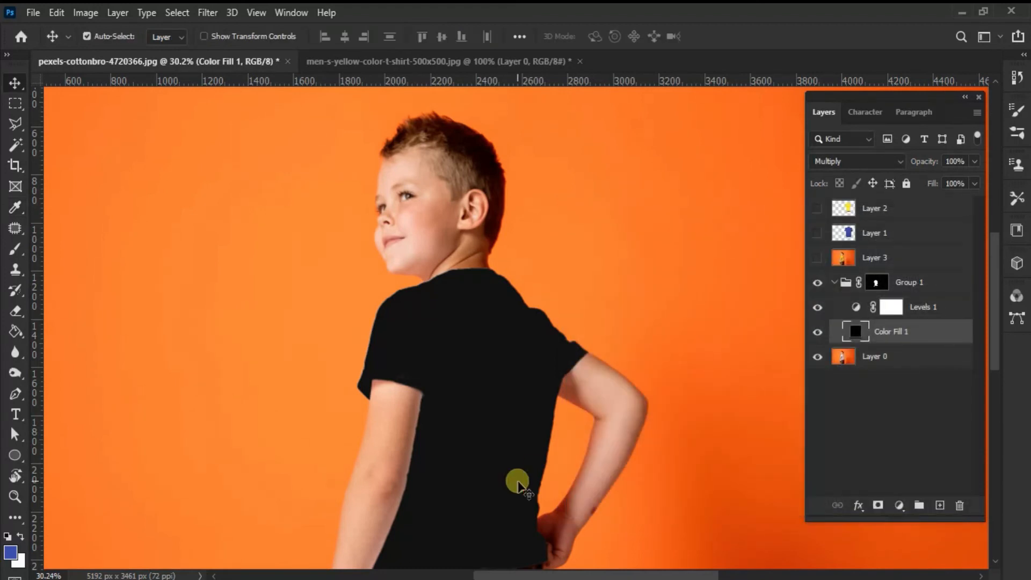
# Temporarily show the merged yellow-shirt Layer 3 to compare its fabric folds with the black shirt.
pyautogui.moveTo(518, 481); pyautogui.dragTo(505, 409)
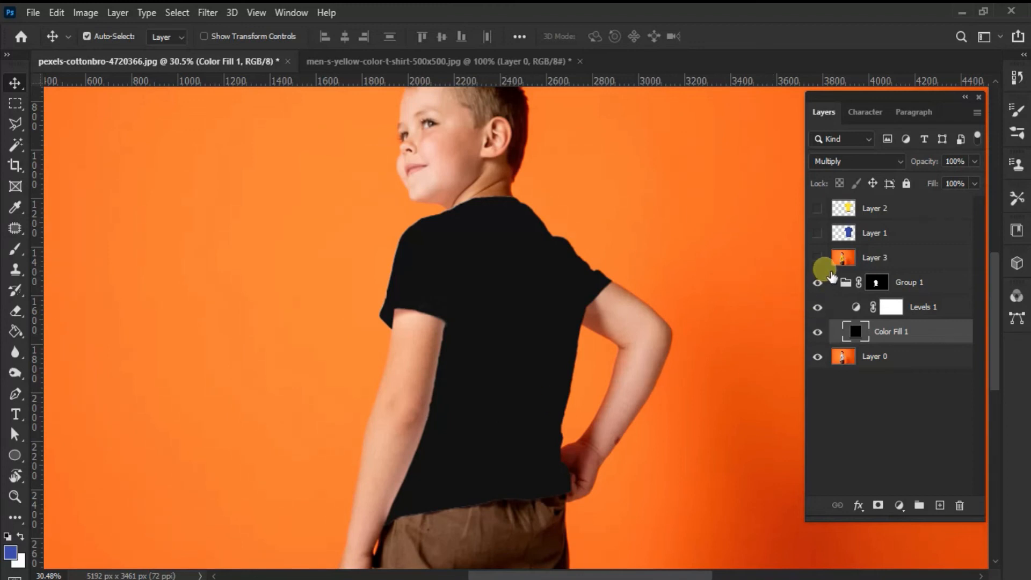
pyautogui.click(817, 258)
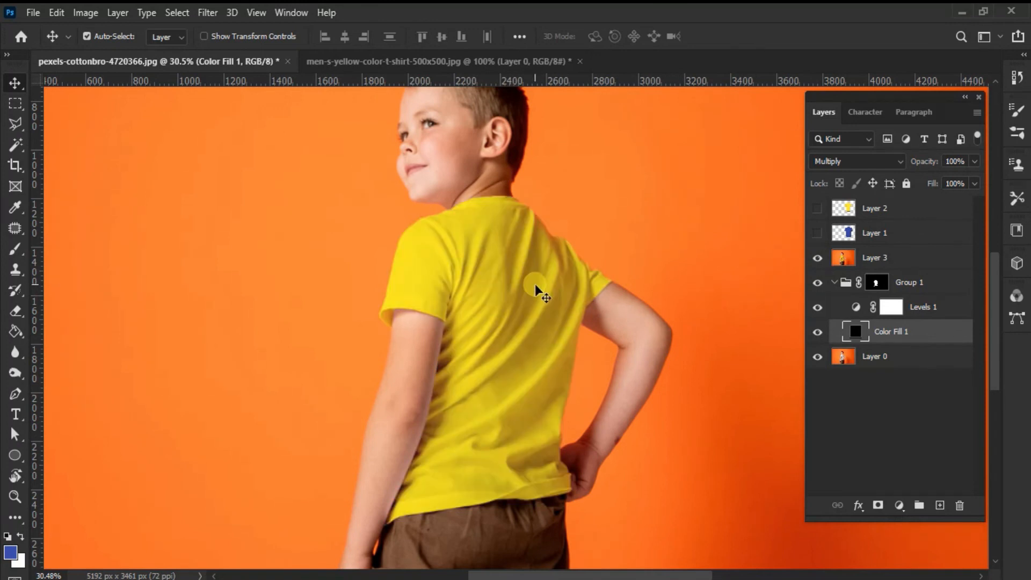
pyautogui.scroll(3, 536, 293)
pyautogui.scroll(-3, 532, 370)
pyautogui.scroll(2, 537, 395)
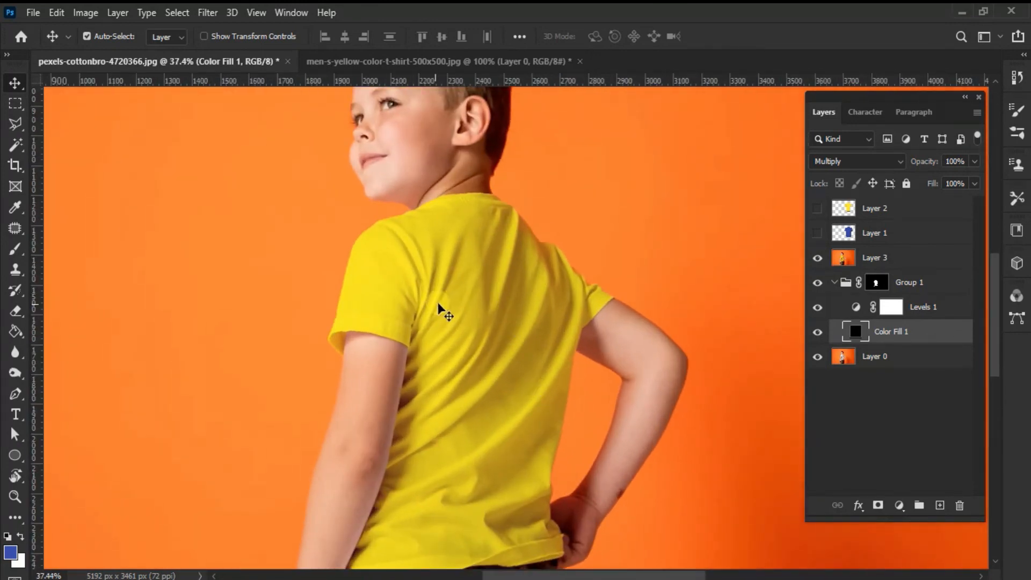
pyautogui.click(817, 258)
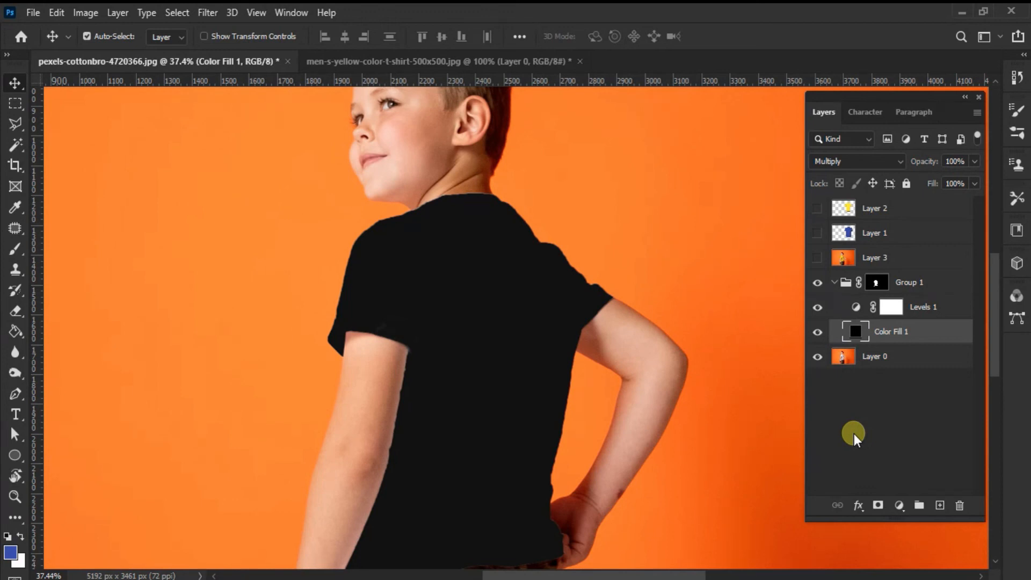
# Set the Color Fill 1 colour to the neutral dark grey 3e3e3e and check the whole shirt.
pyautogui.doubleClick(856, 331)
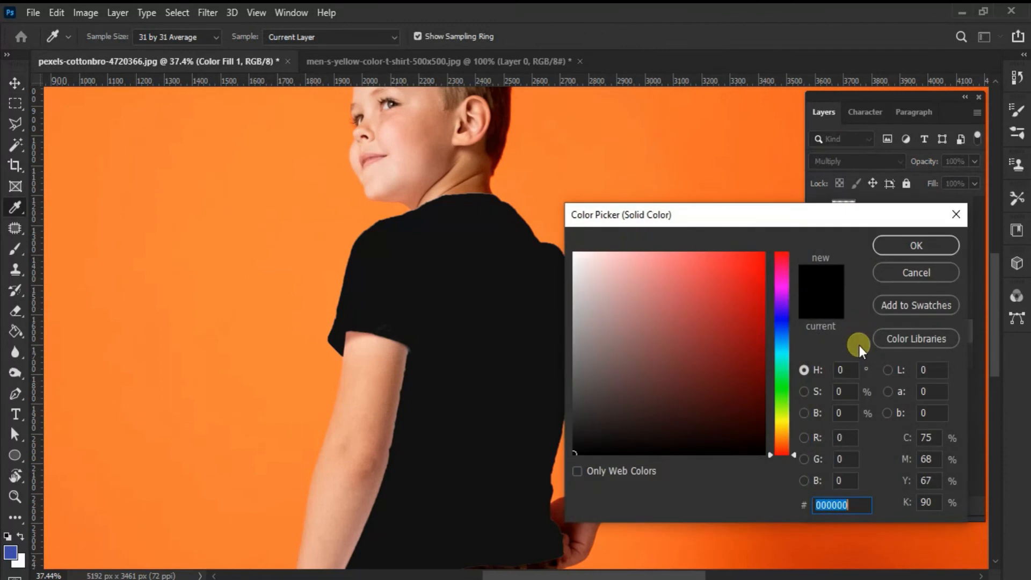
pyautogui.moveTo(585, 457); pyautogui.dragTo(566, 406)
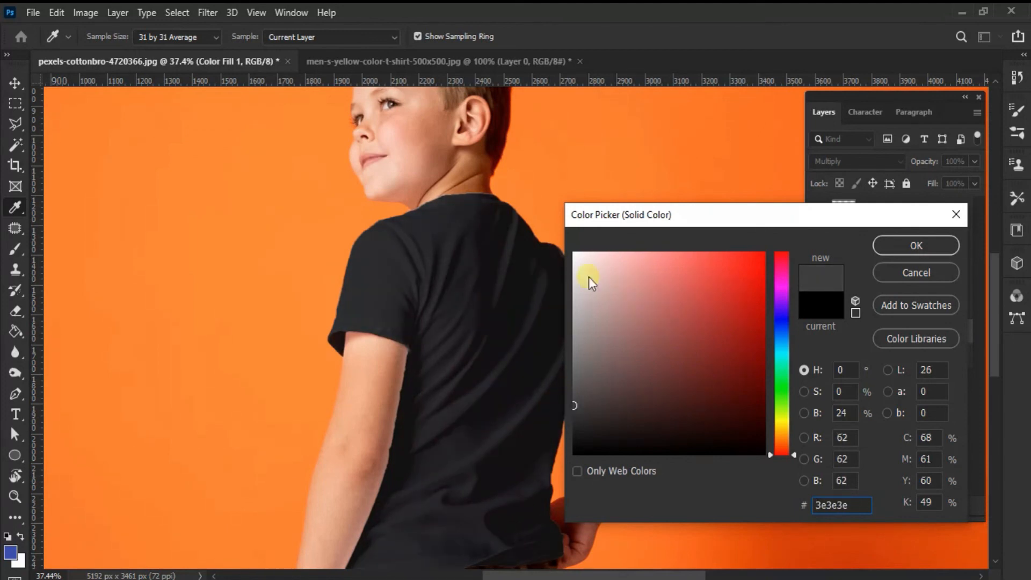
pyautogui.click(916, 245)
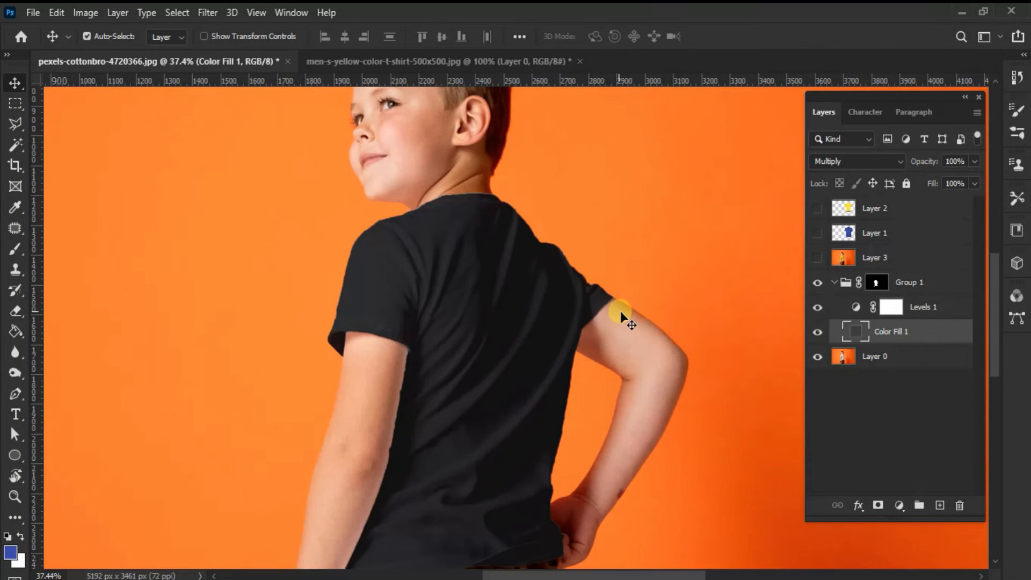
pyautogui.scroll(-3, 595, 329)
pyautogui.scroll(2, 579, 383)
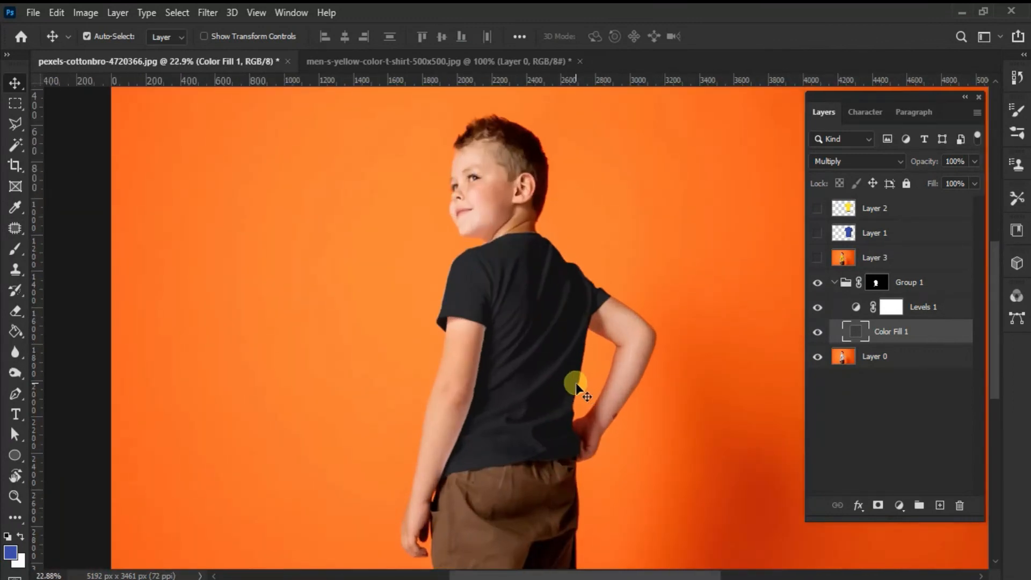
pyautogui.scroll(1, 576, 384)
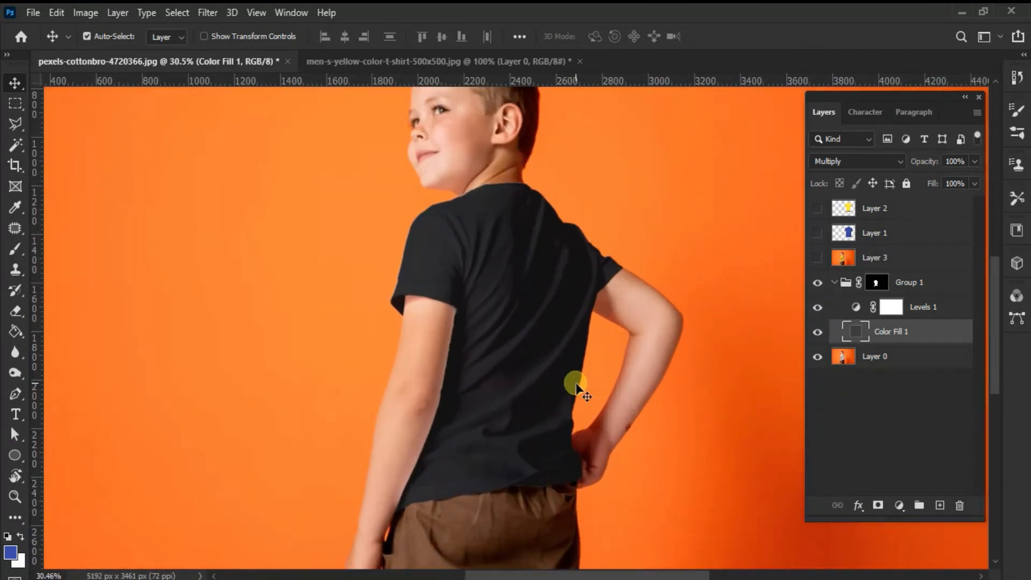